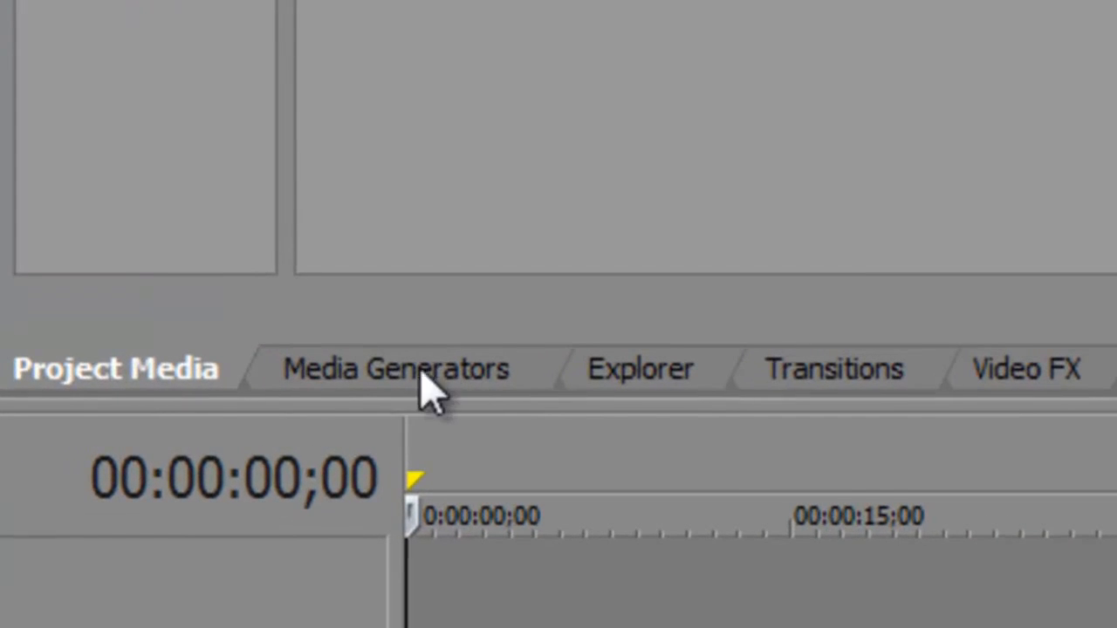
Add the Soft Clouds noise texture as generated media at the start of the timeline and dismiss its generator settings
click(153, 415)
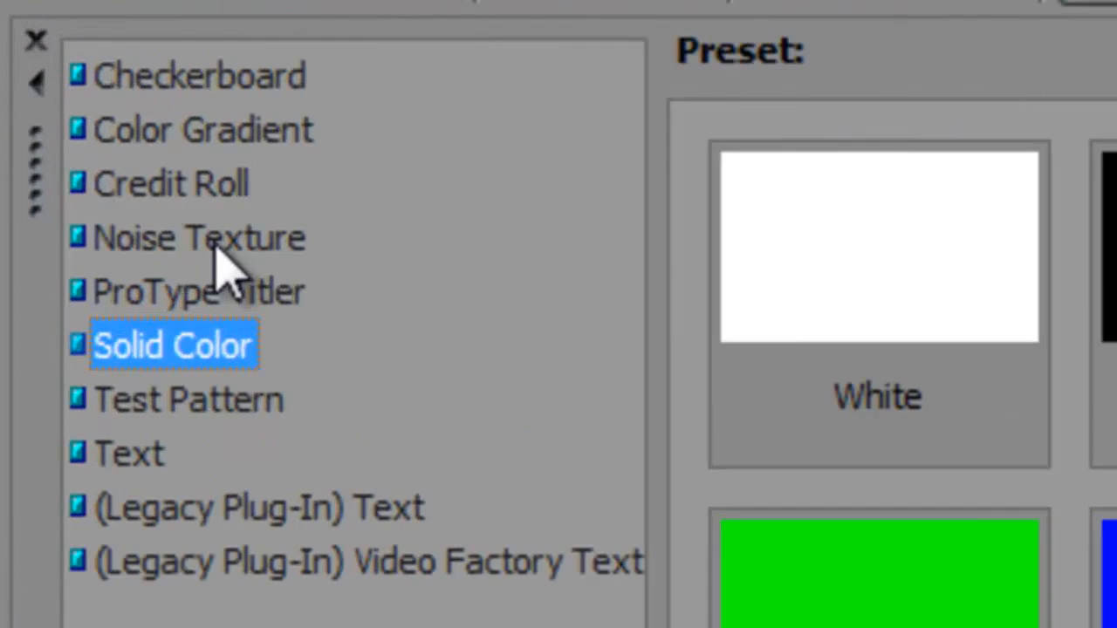
click(74, 144)
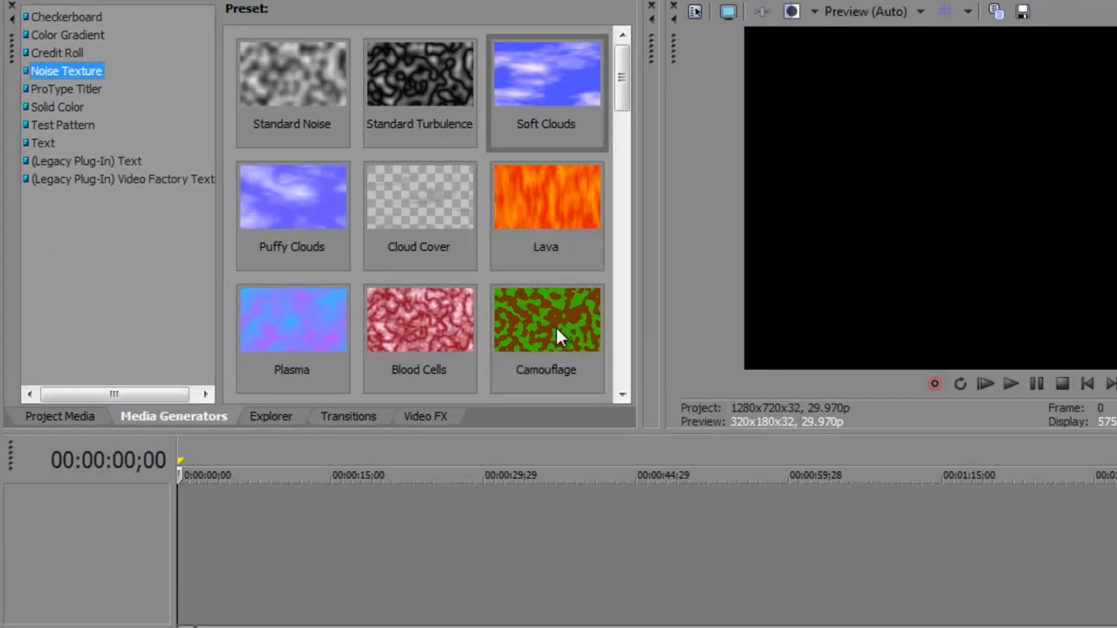
drag(559, 87, 486, 163)
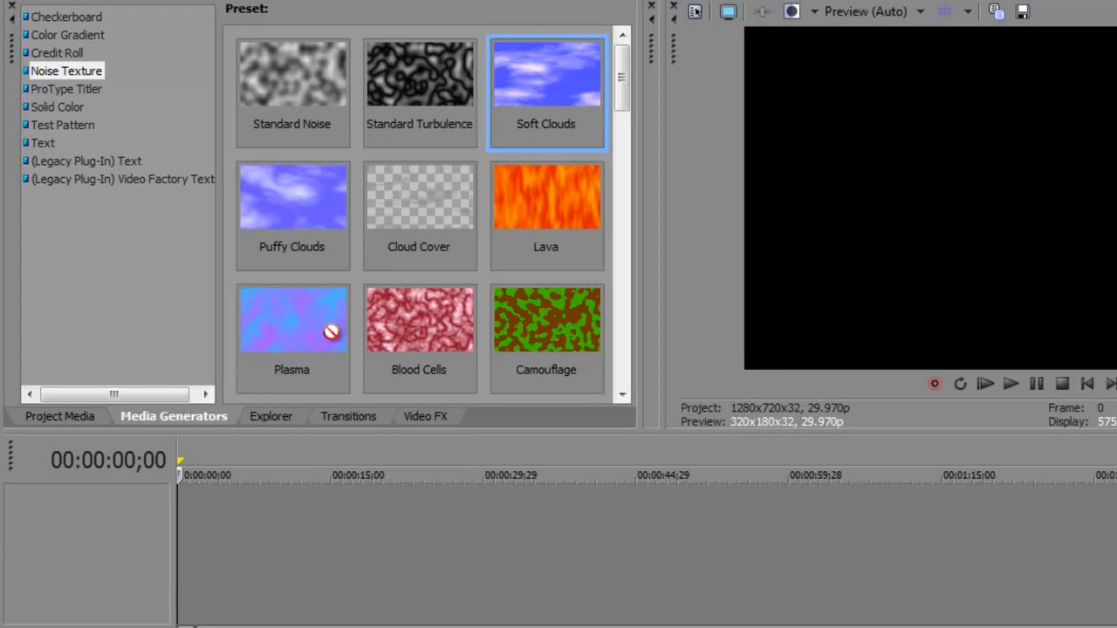
drag(174, 517, 176, 517)
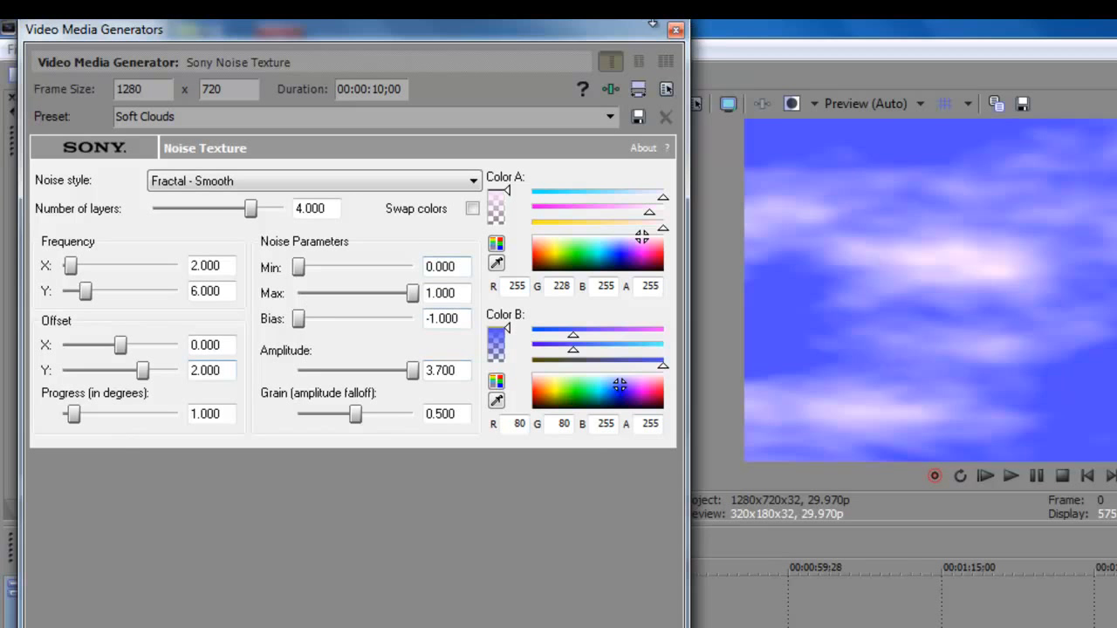
click(675, 30)
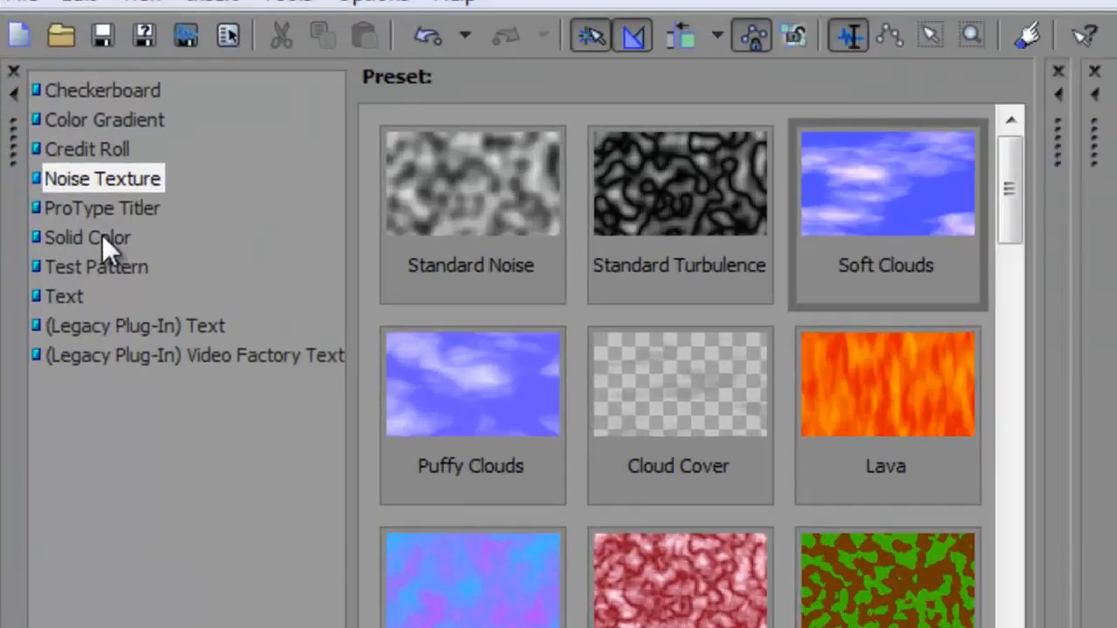
Place the Red solid color on a new track beneath the clouds at the timeline start, and return to the project media
click(63, 199)
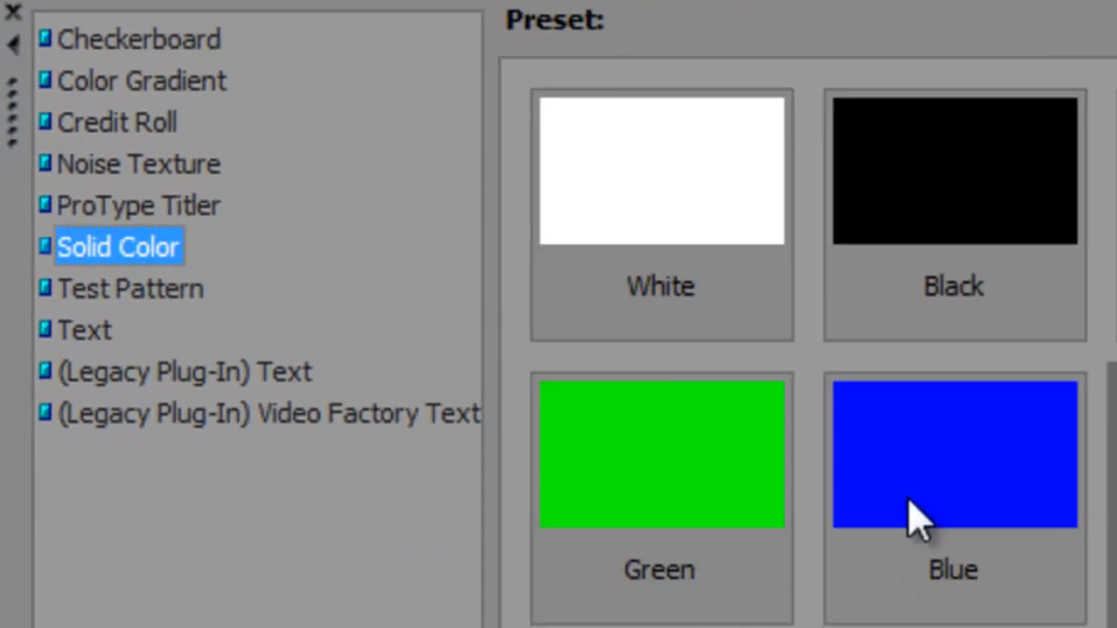
click(595, 87)
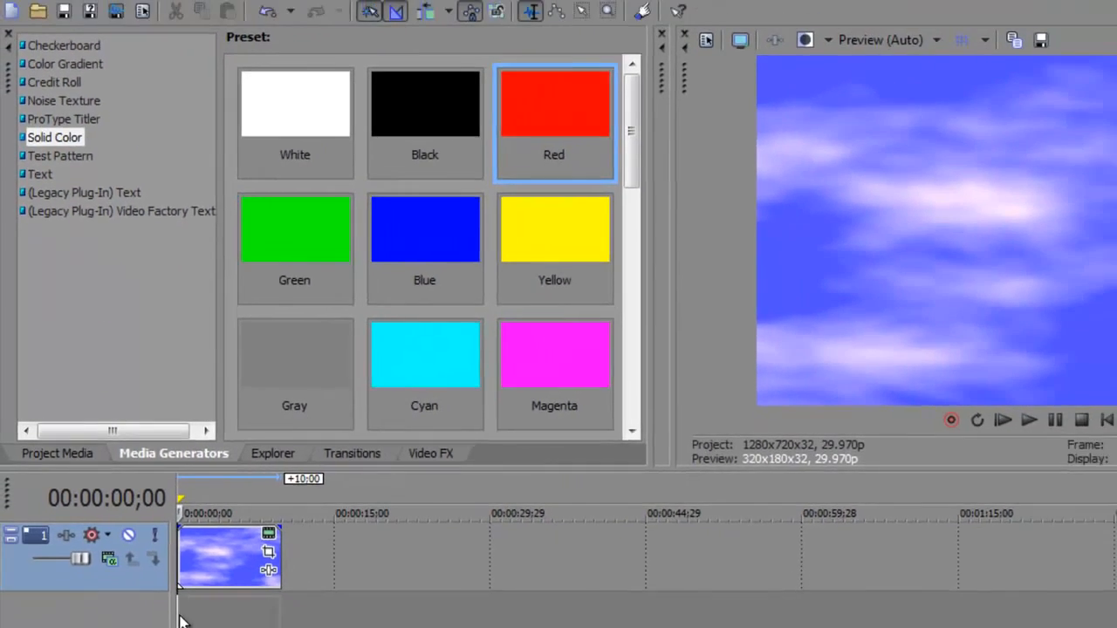
drag(180, 618, 182, 621)
click(629, 8)
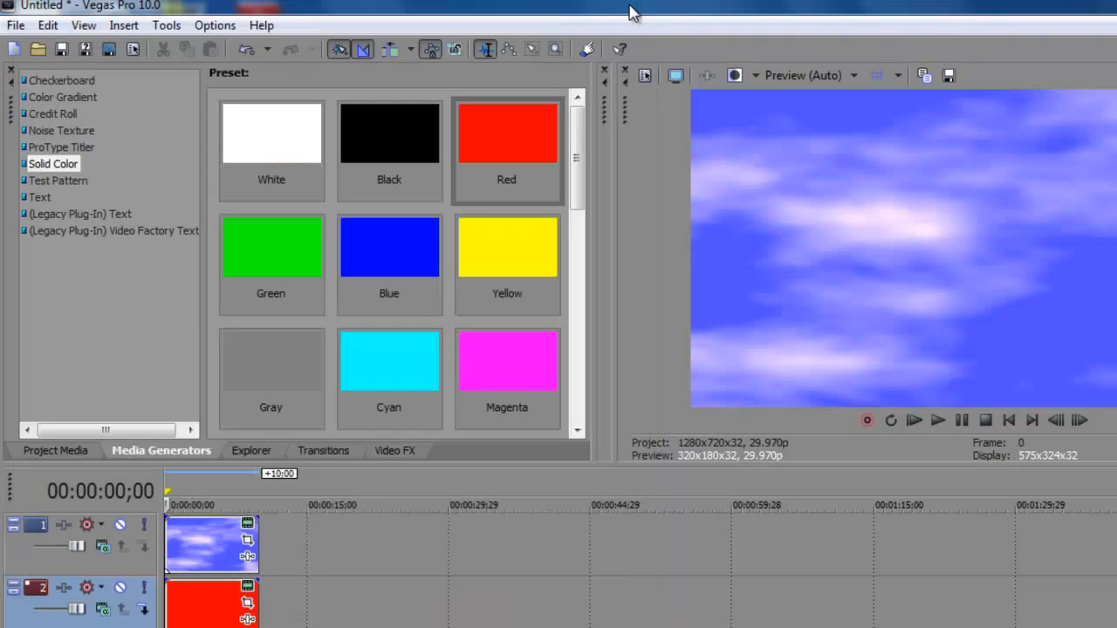
click(80, 450)
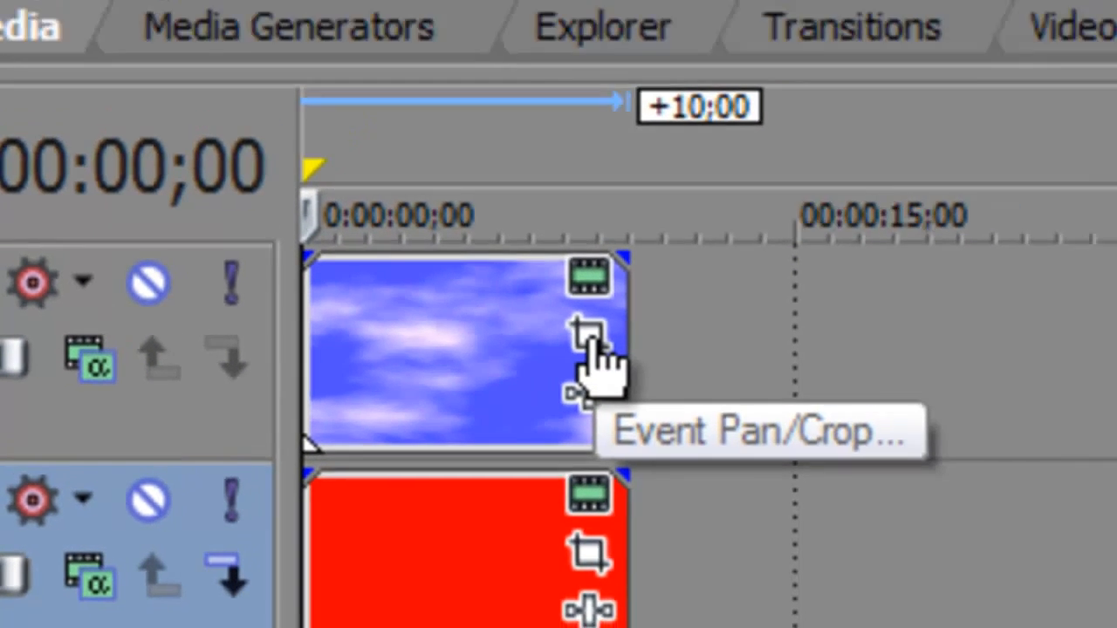
Open Event Pan/Crop for the clouds event on track 1 and enable its mask
click(661, 308)
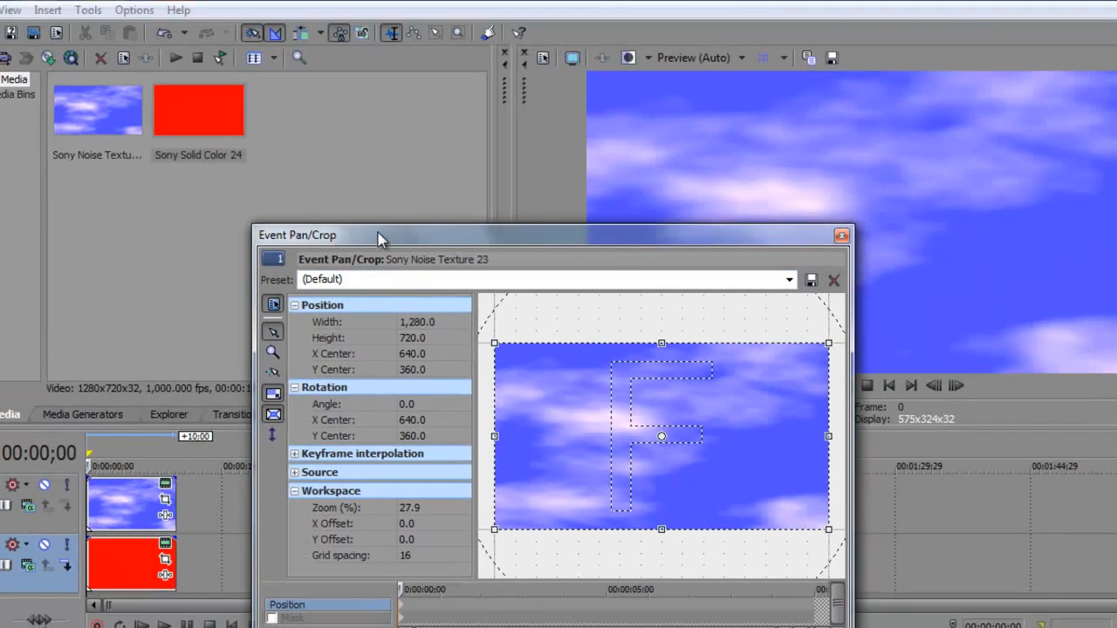
drag(379, 239, 366, 69)
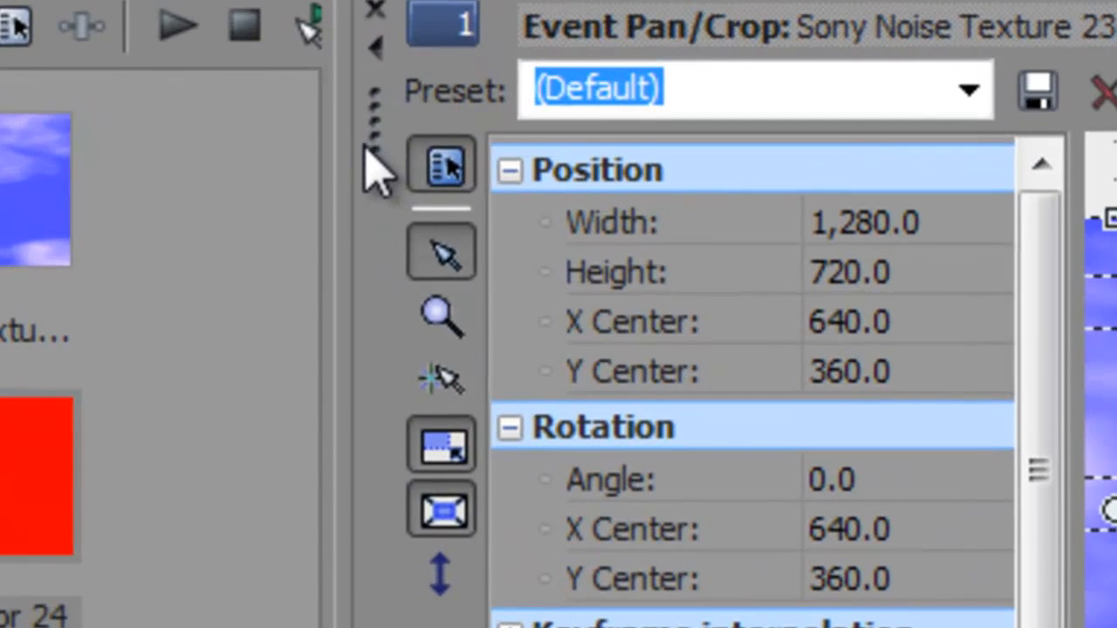
double_click(375, 150)
drag(290, 163, 296, 297)
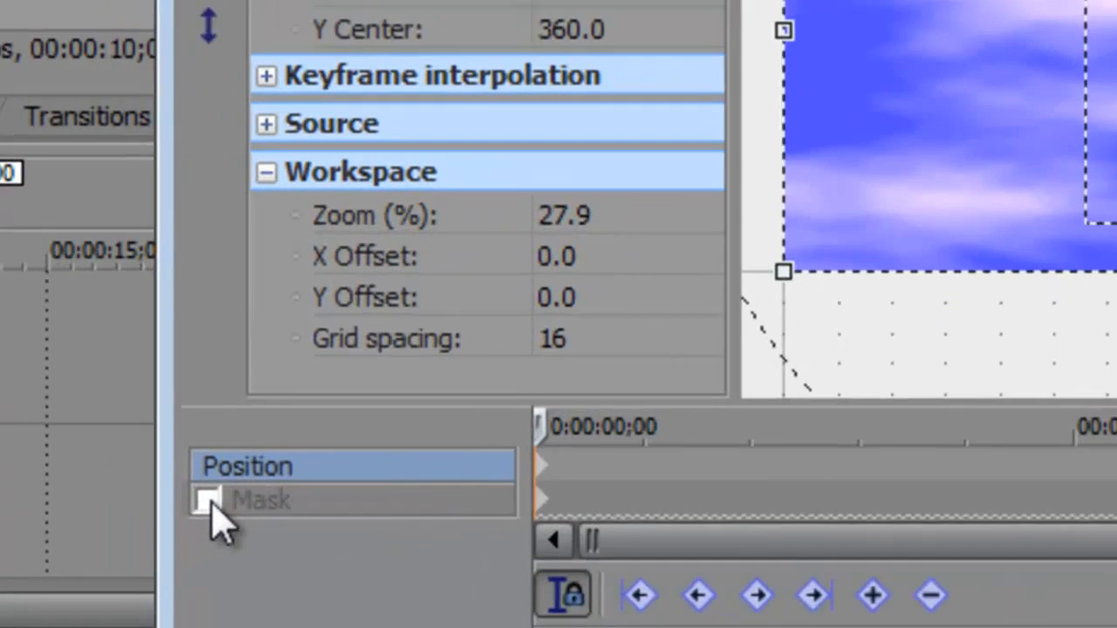
click(125, 555)
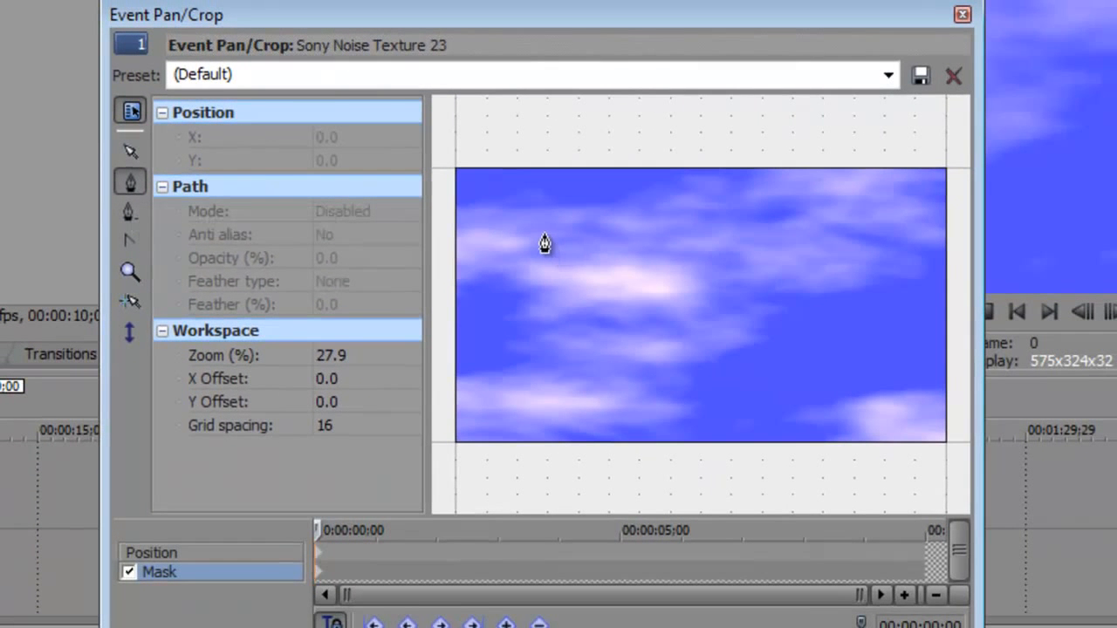
Draw a closed four-point mask on the clouds with corners at about (45, 102), (56, 629), (253, 625) and (275, 109)
click(473, 206)
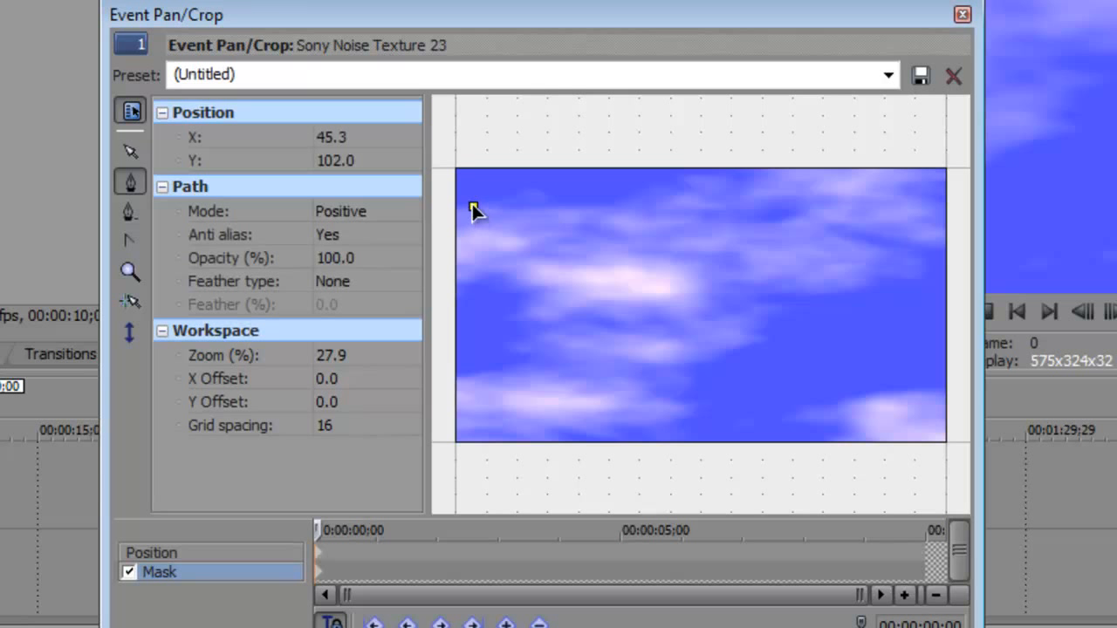
drag(649, 25, 520, 29)
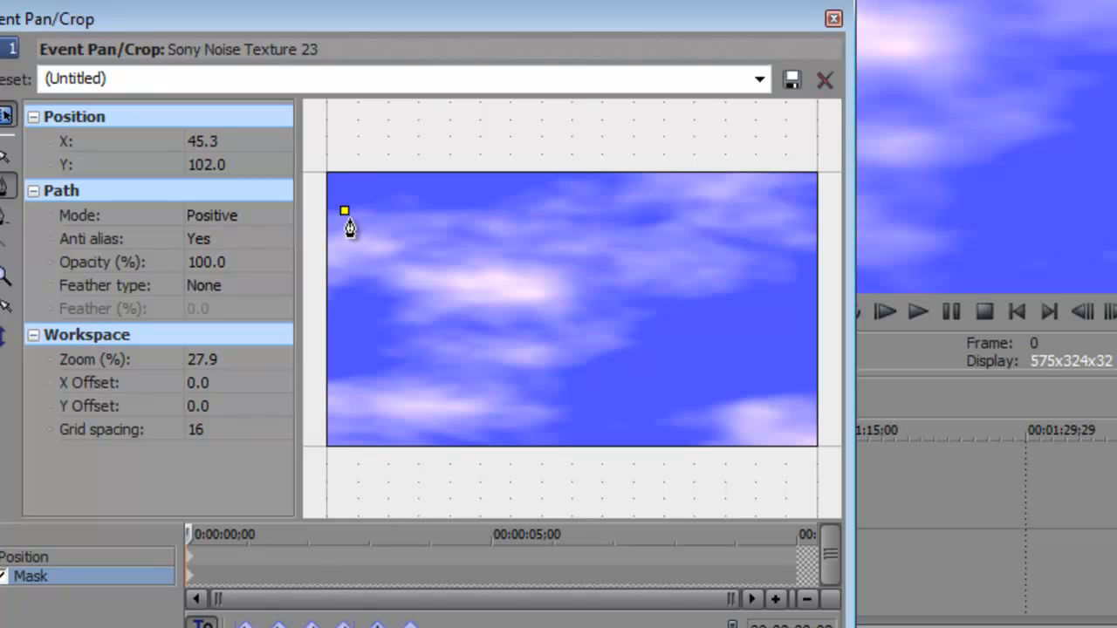
click(349, 412)
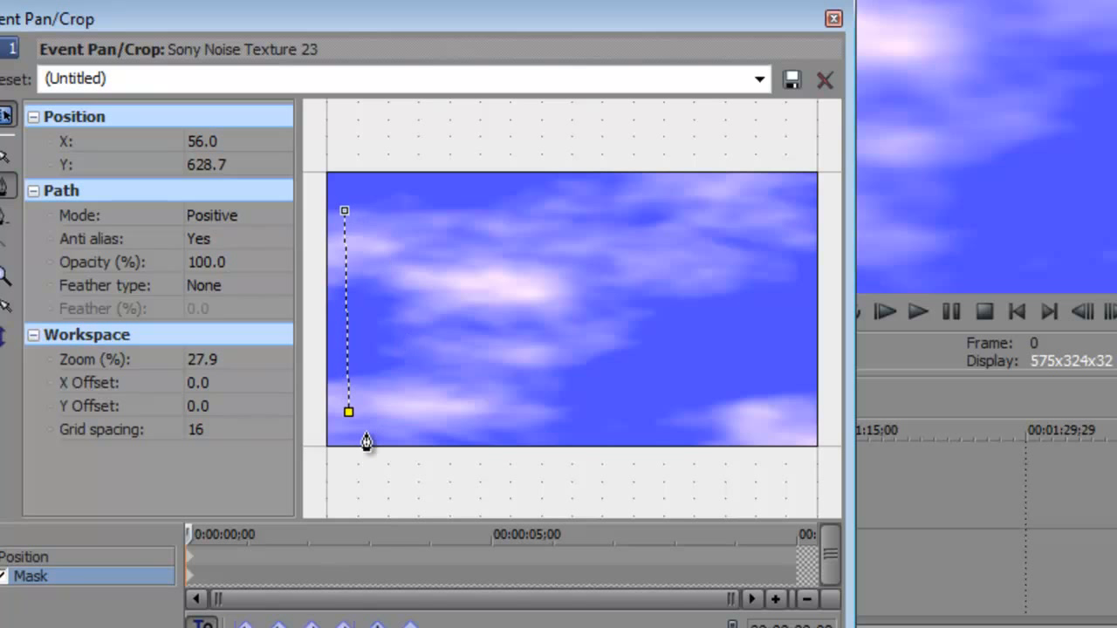
click(424, 411)
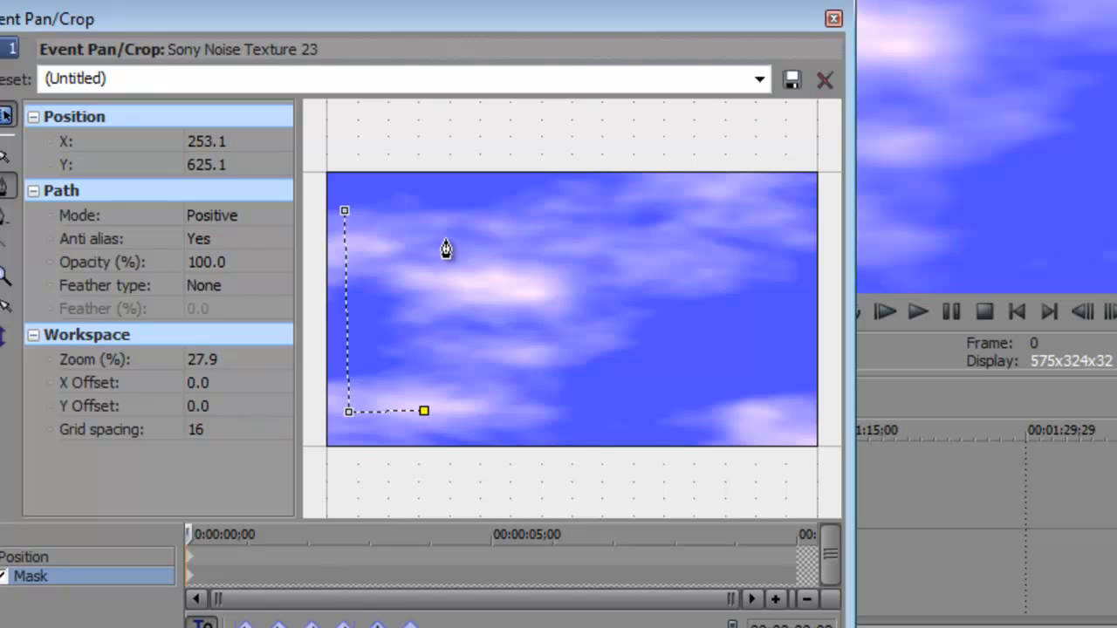
click(433, 212)
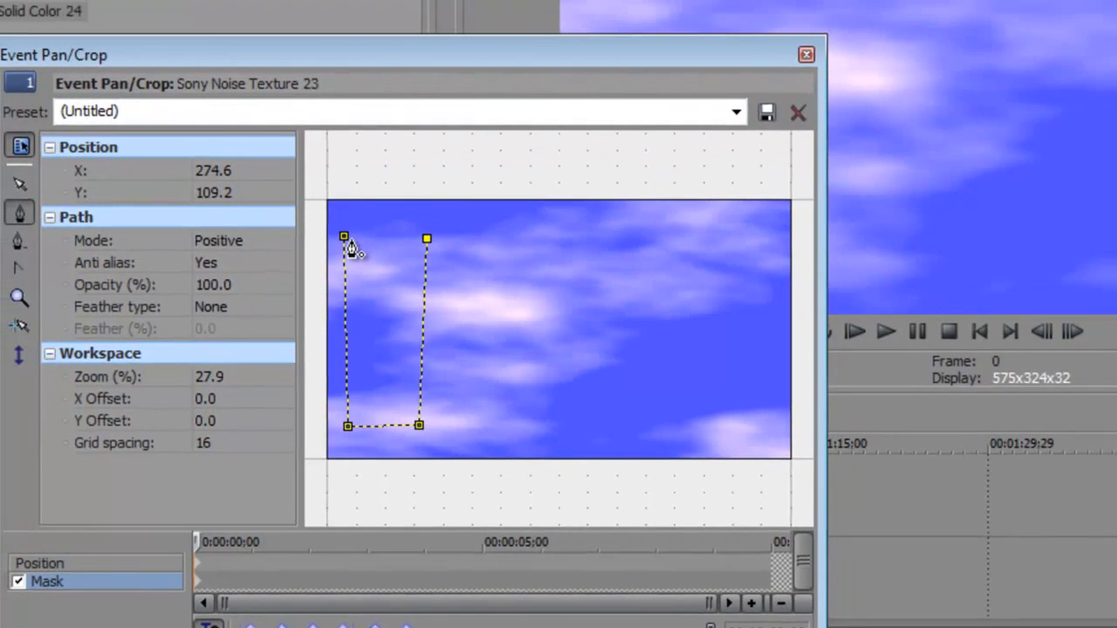
click(345, 210)
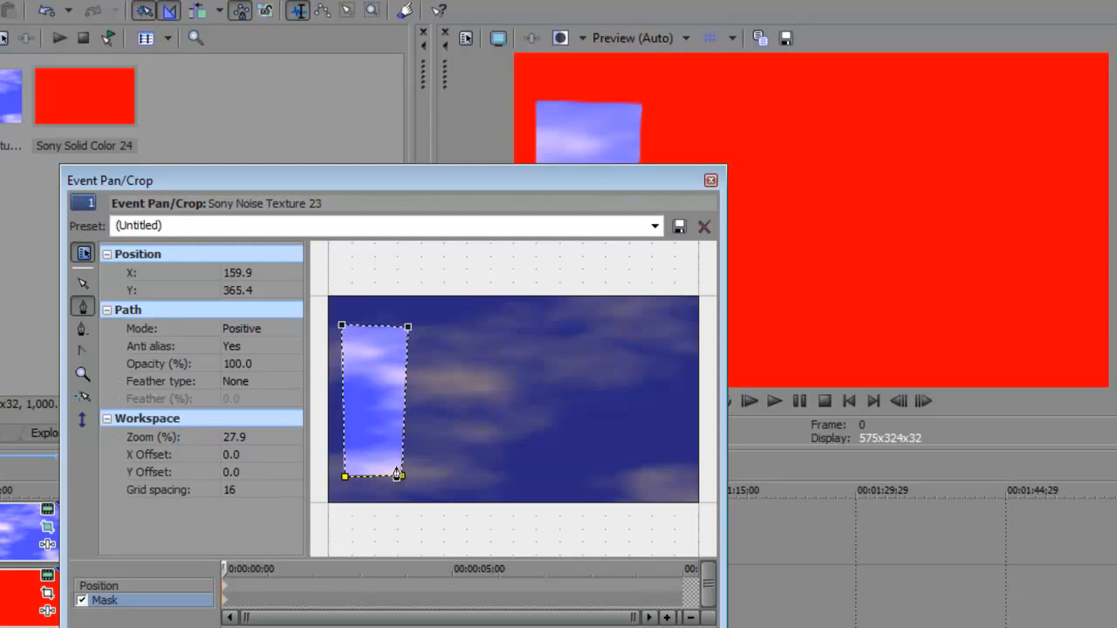
Try the four-point mask's path mode as Negative, and set it back to Positive
double_click(346, 330)
drag(435, 177, 235, 228)
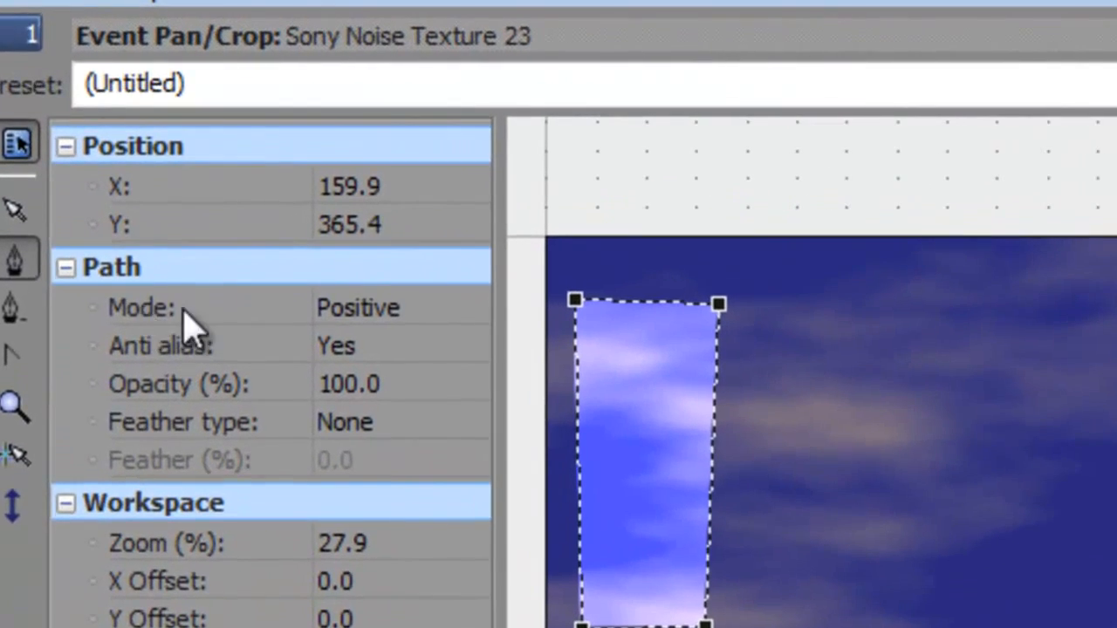
click(234, 226)
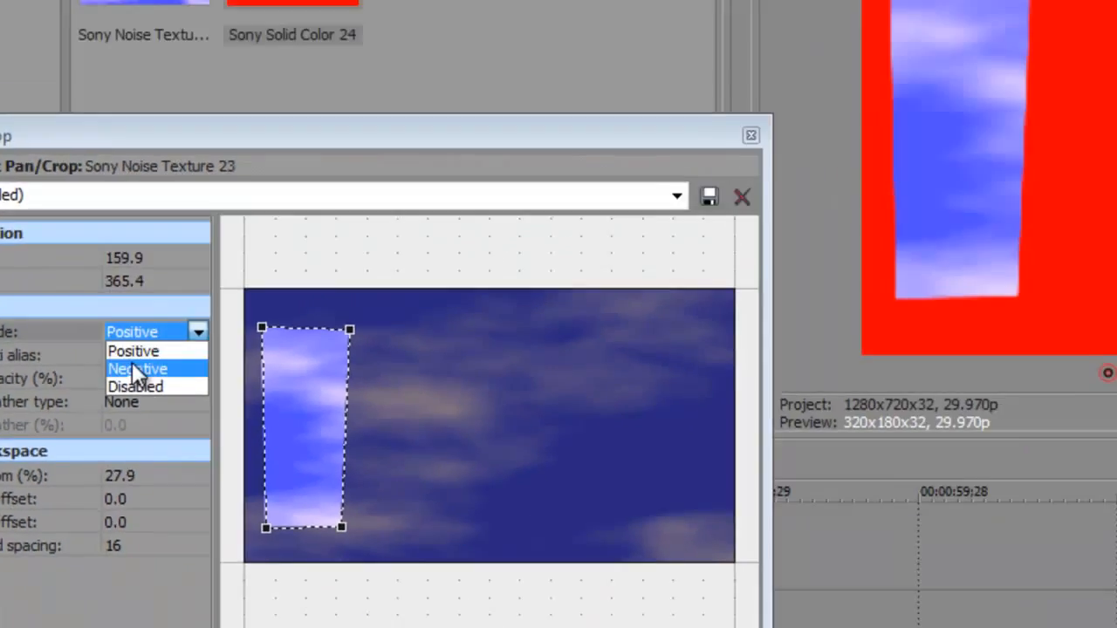
click(135, 369)
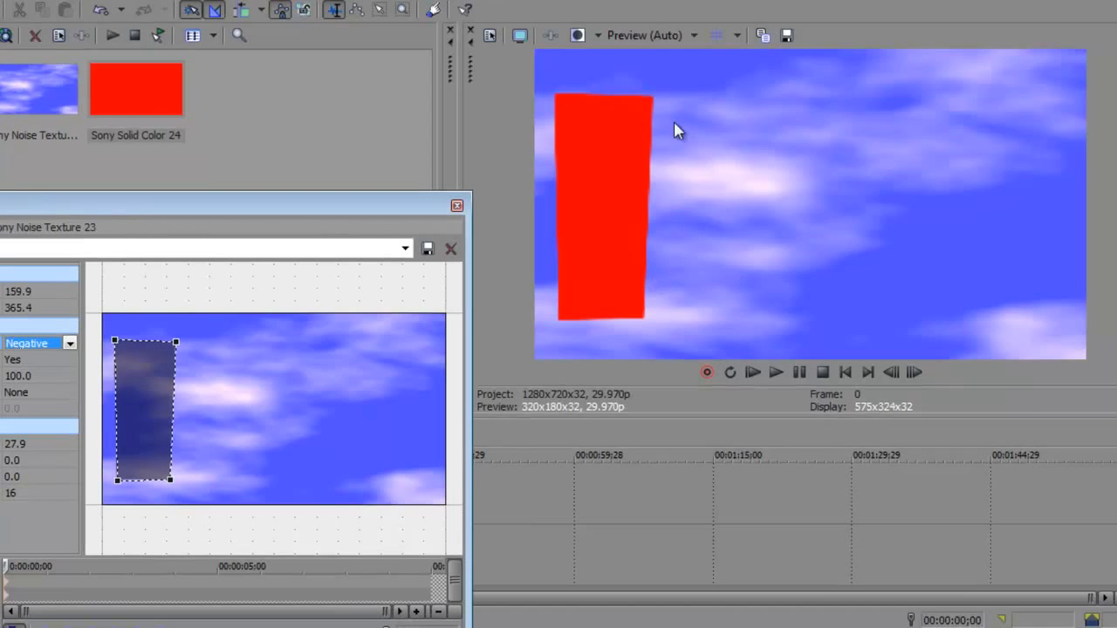
click(70, 343)
click(39, 357)
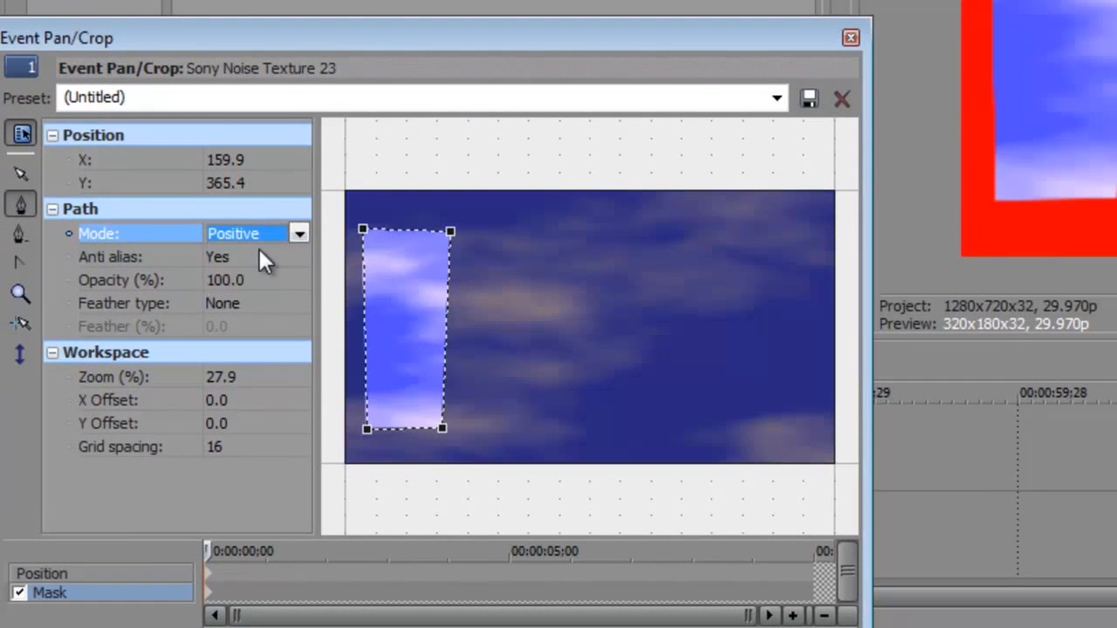
Feather the four-point mask with type Both at 2.0%, and close Event Pan/Crop
click(223, 306)
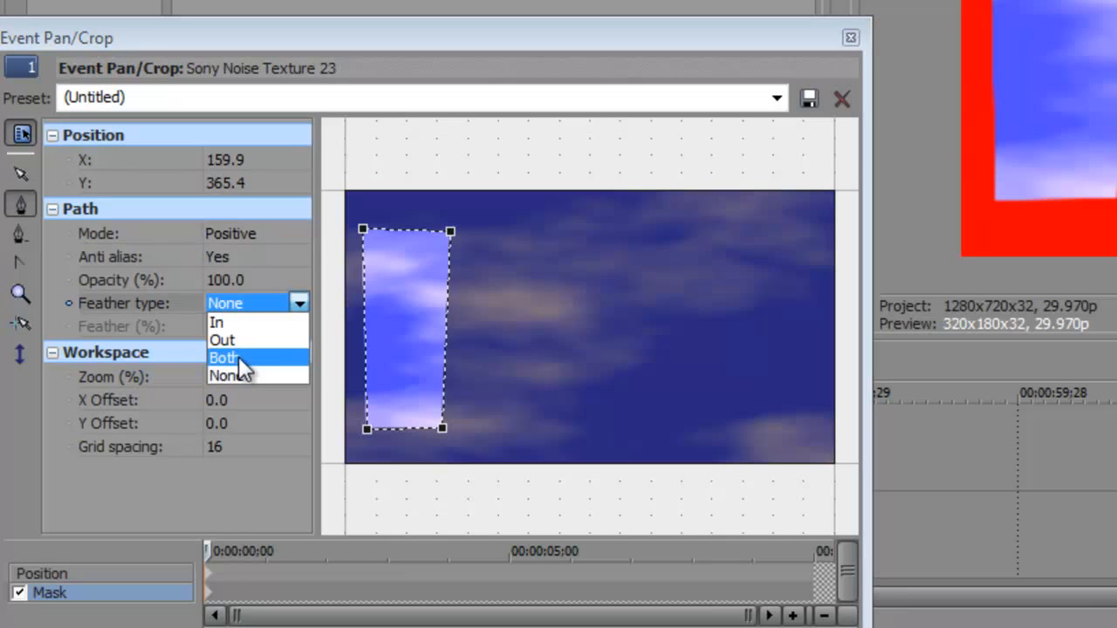
click(237, 356)
click(218, 325)
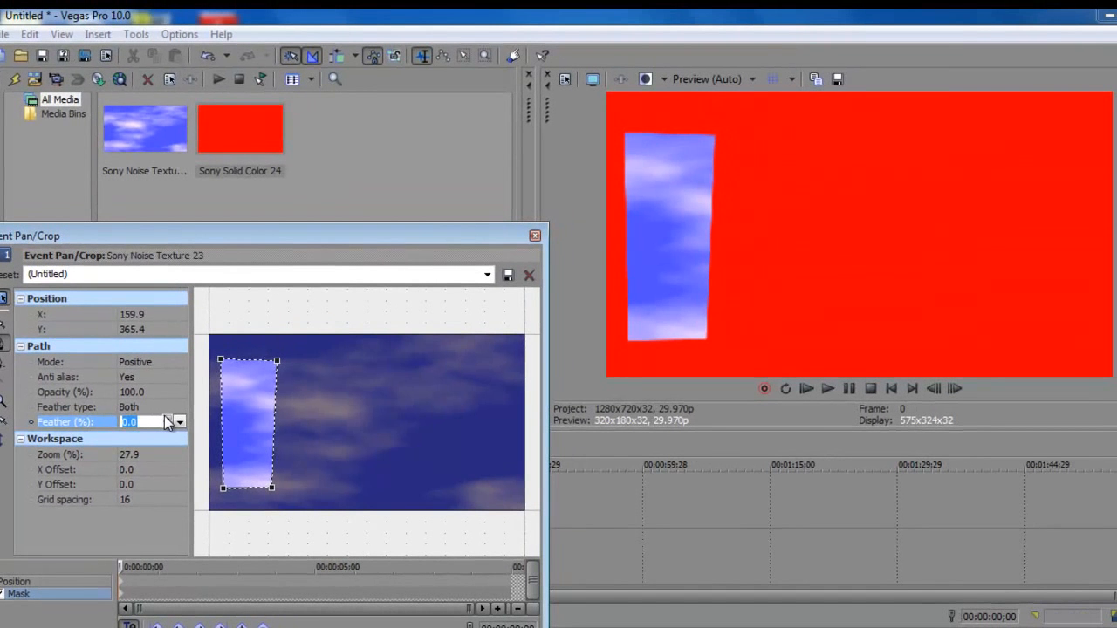
drag(169, 423, 161, 347)
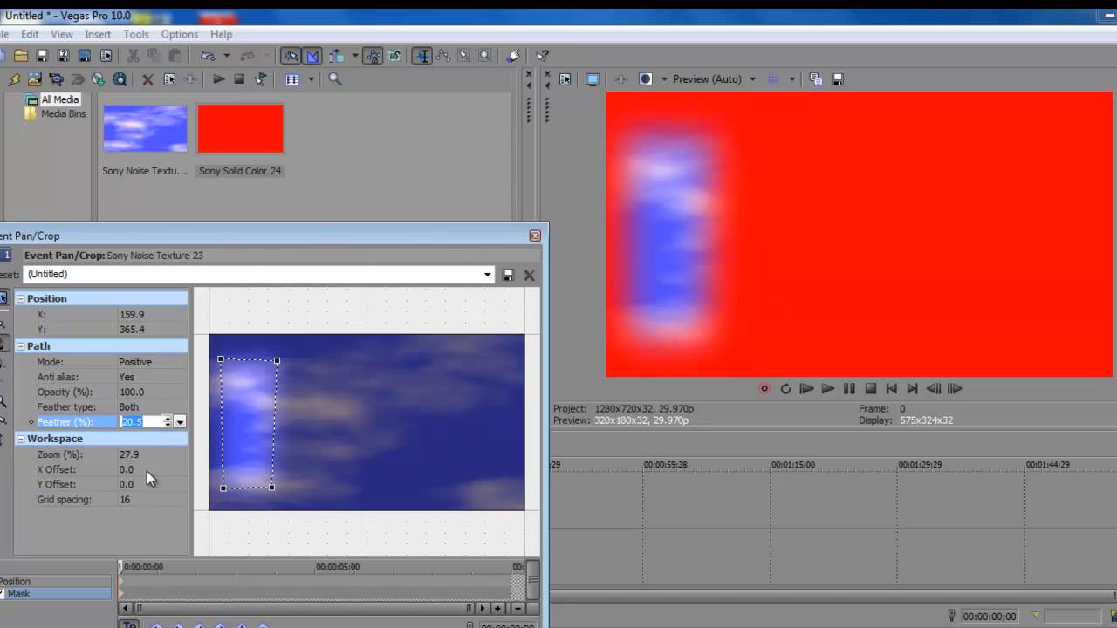
drag(169, 424, 165, 488)
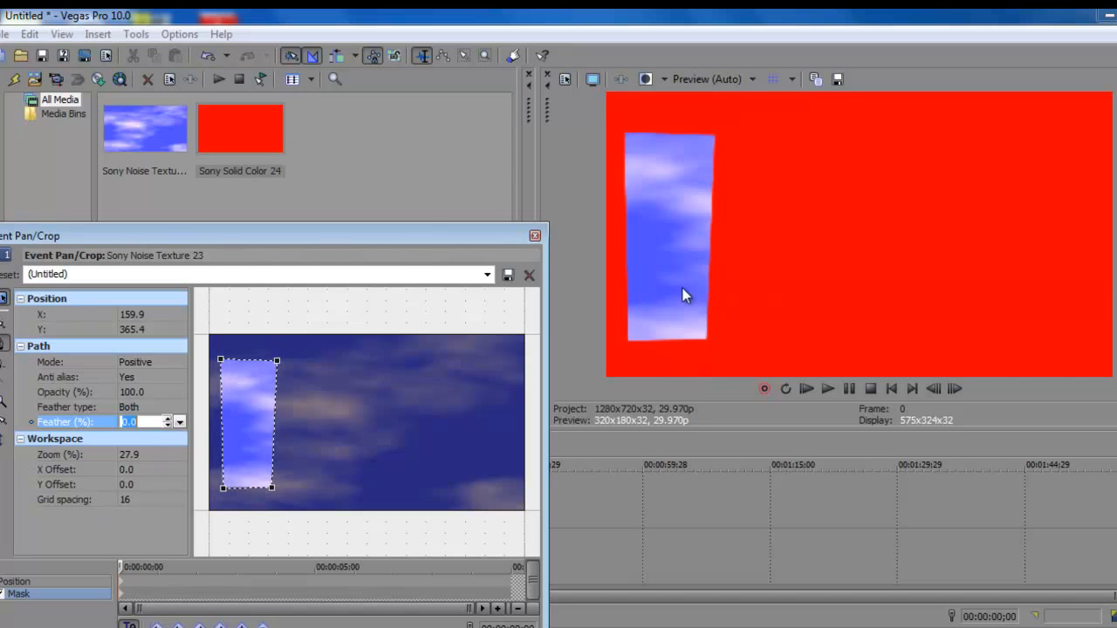
click(169, 418)
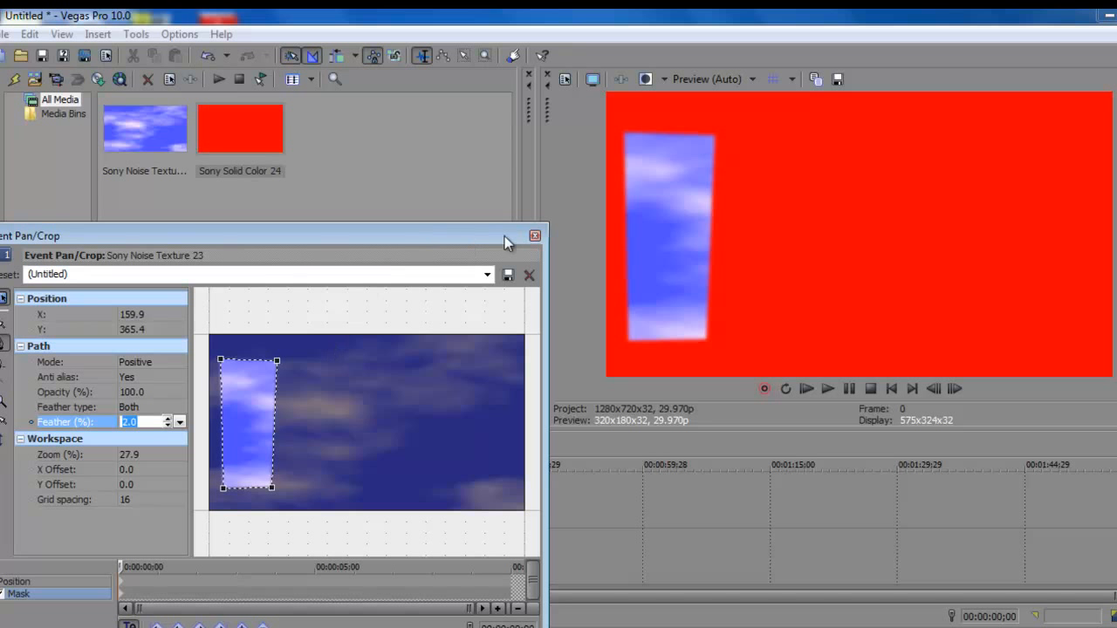
click(535, 236)
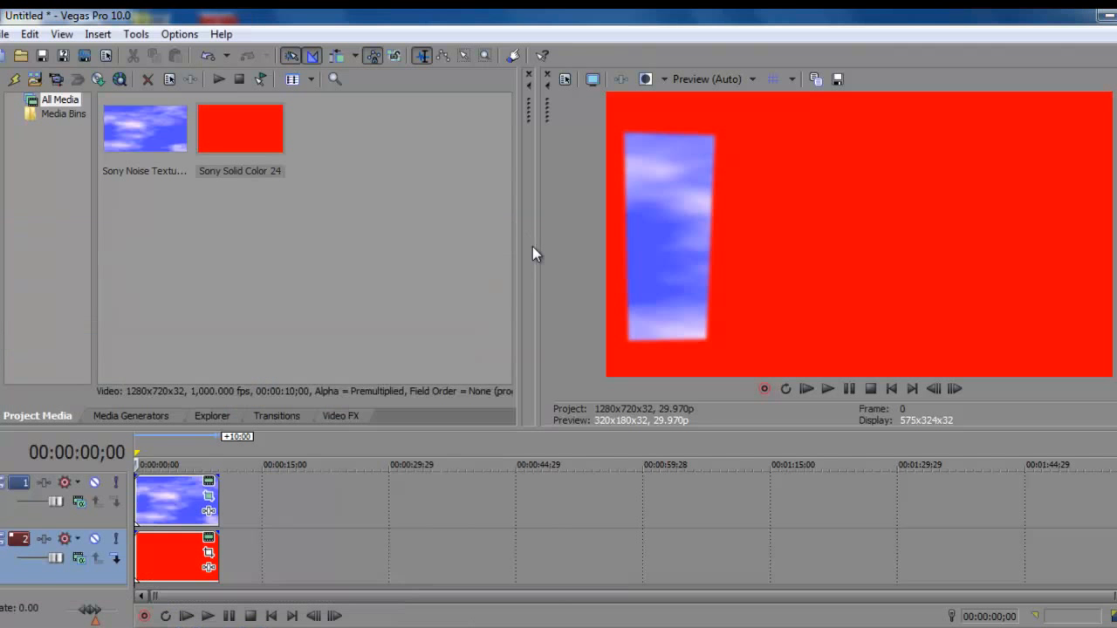
Reopen the clouds event's Pan/Crop and draw a closed triangular mask beside the first, with its apex at about (543, 106)
click(209, 497)
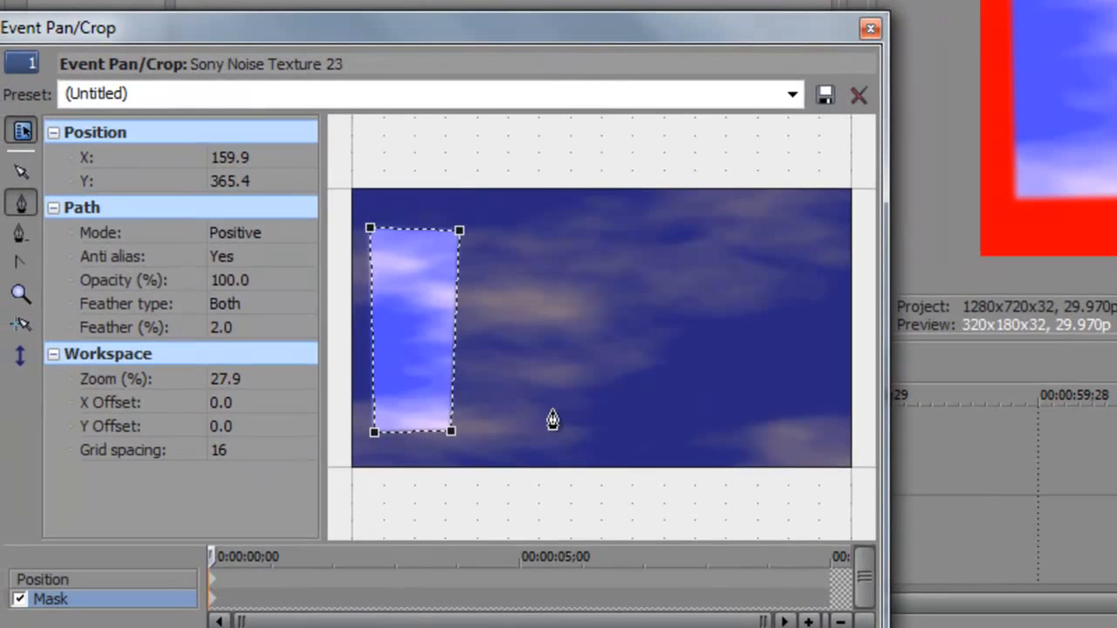
click(499, 429)
click(564, 230)
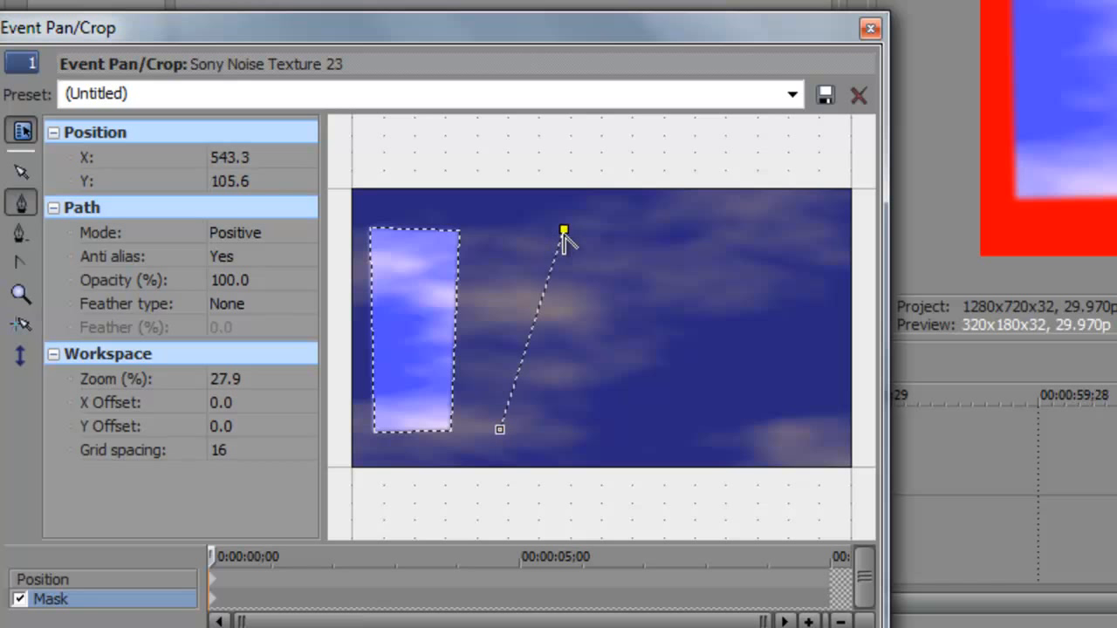
click(623, 426)
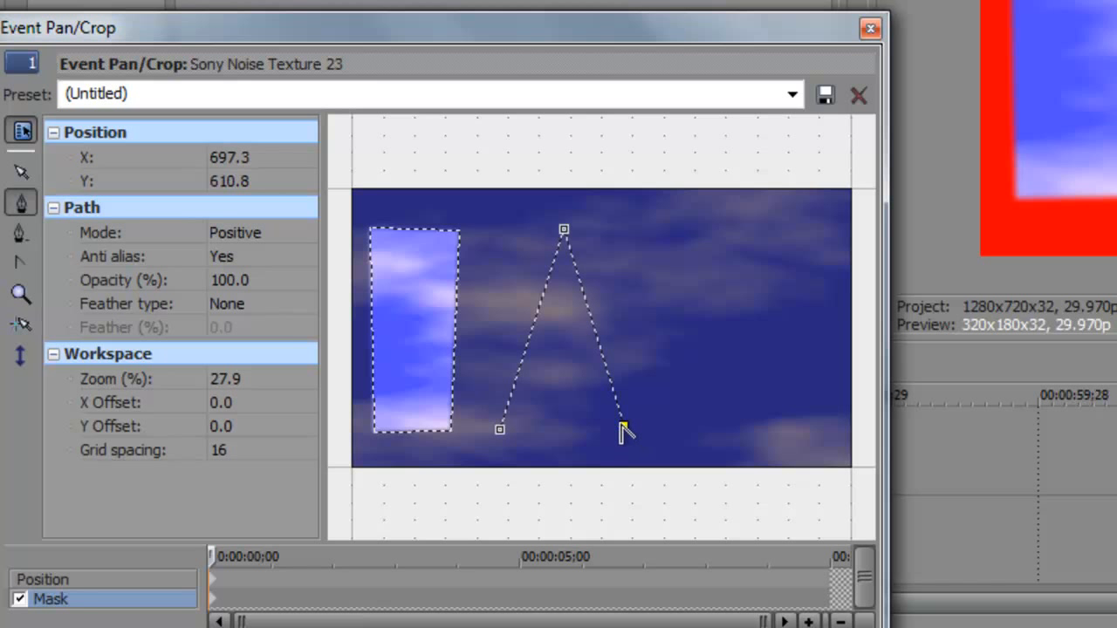
click(500, 431)
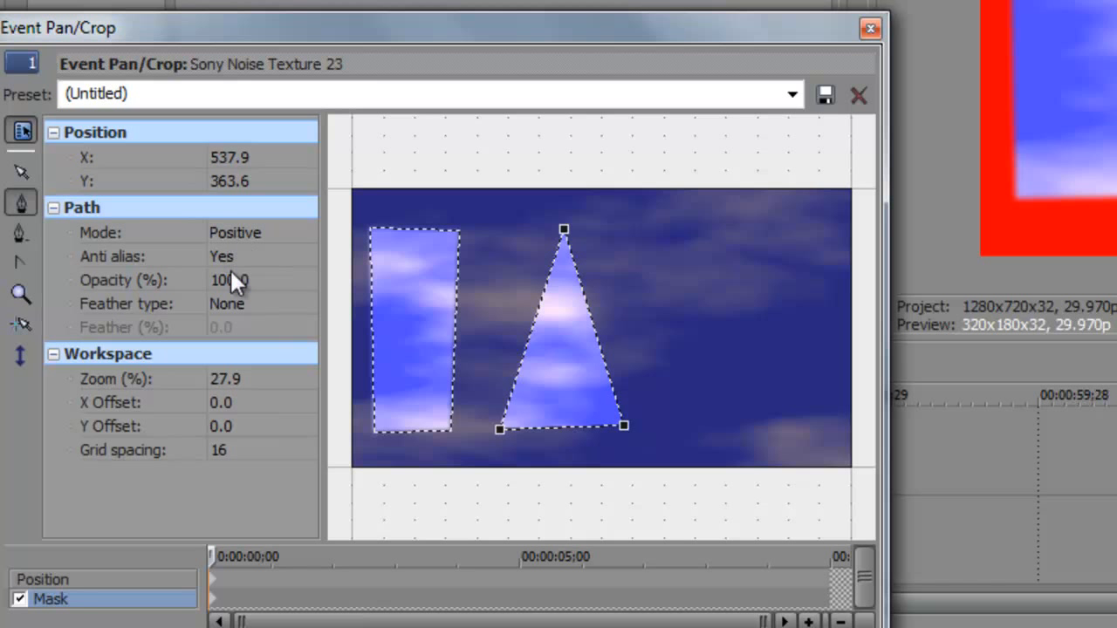
Feather the triangular mask with type Both at 3.0%
click(237, 306)
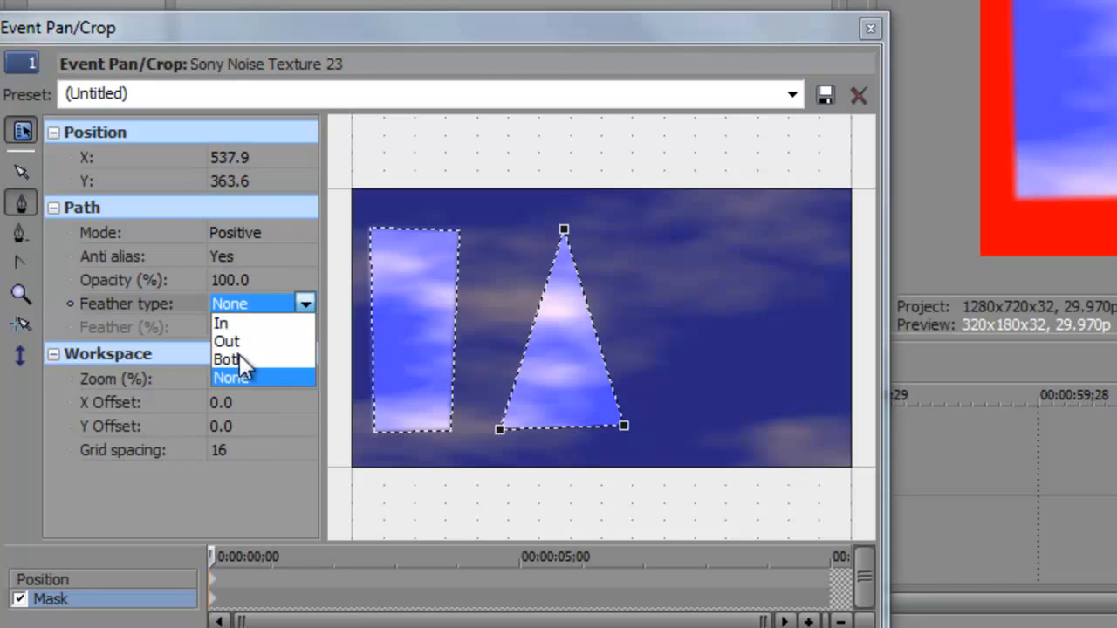
click(239, 354)
click(243, 331)
click(287, 321)
click(287, 321)
click(287, 321)
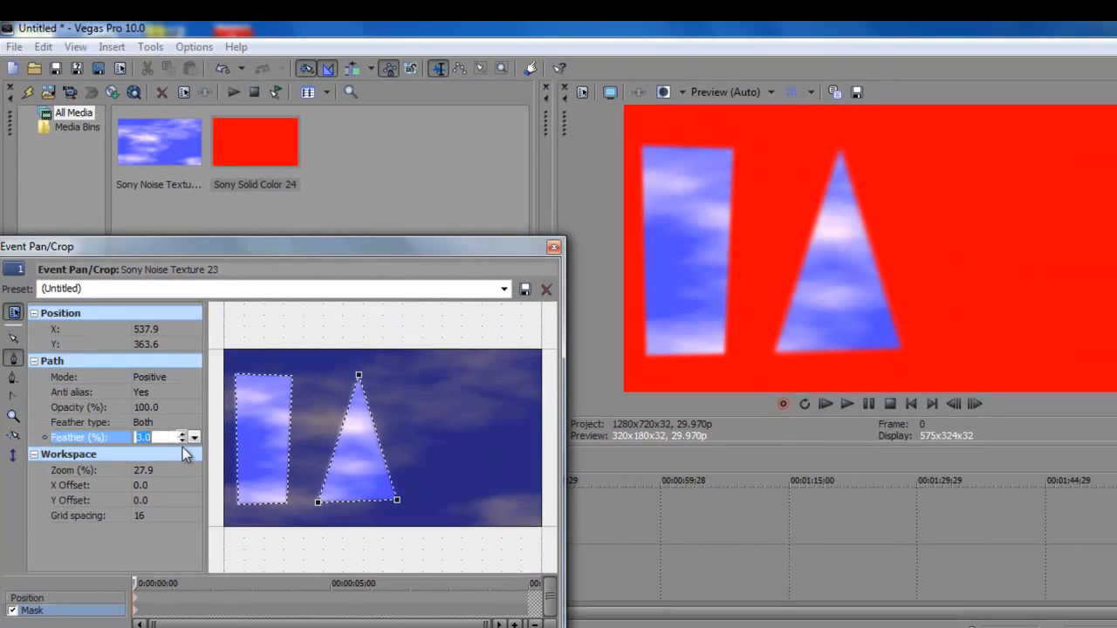
Set the triangular mask's feather to 2.0%, then close and reopen the clouds event's Pan/Crop
click(182, 442)
click(177, 455)
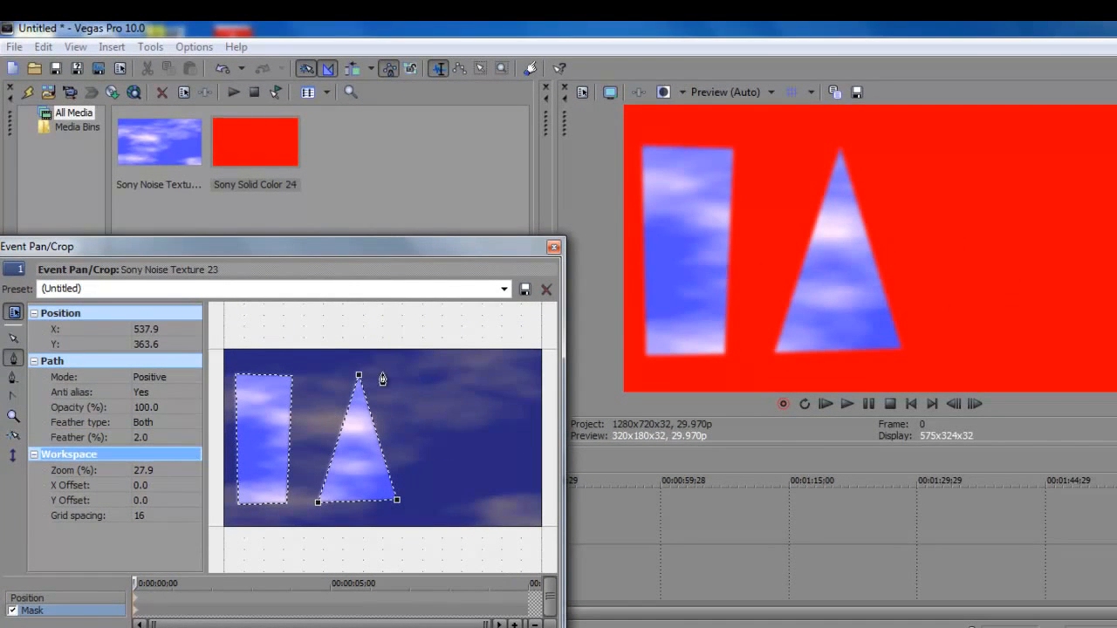
click(553, 247)
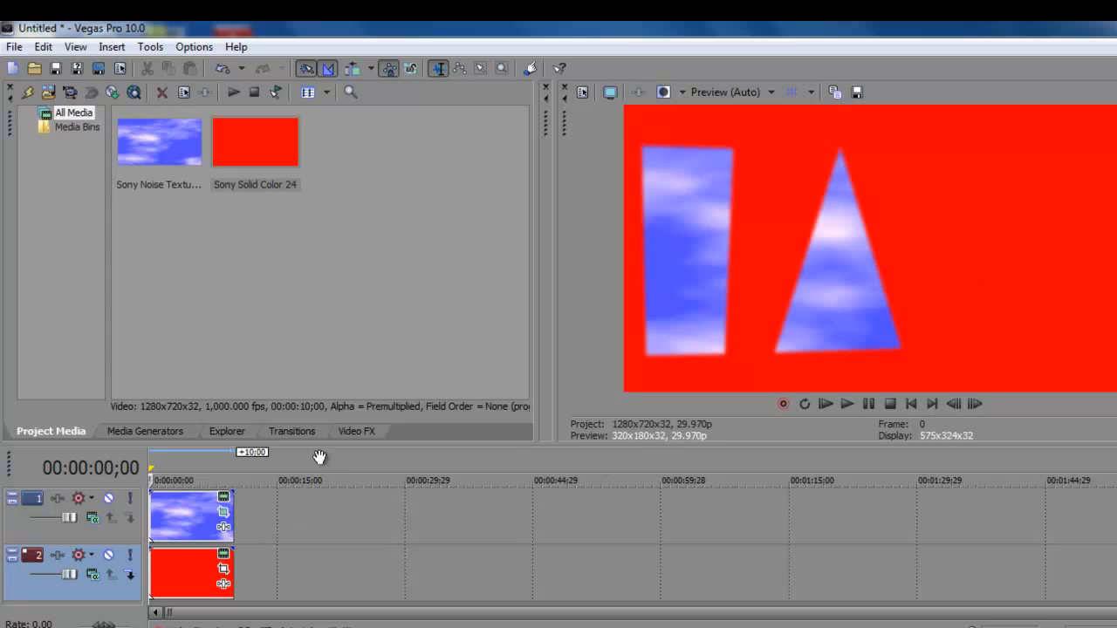
click(223, 515)
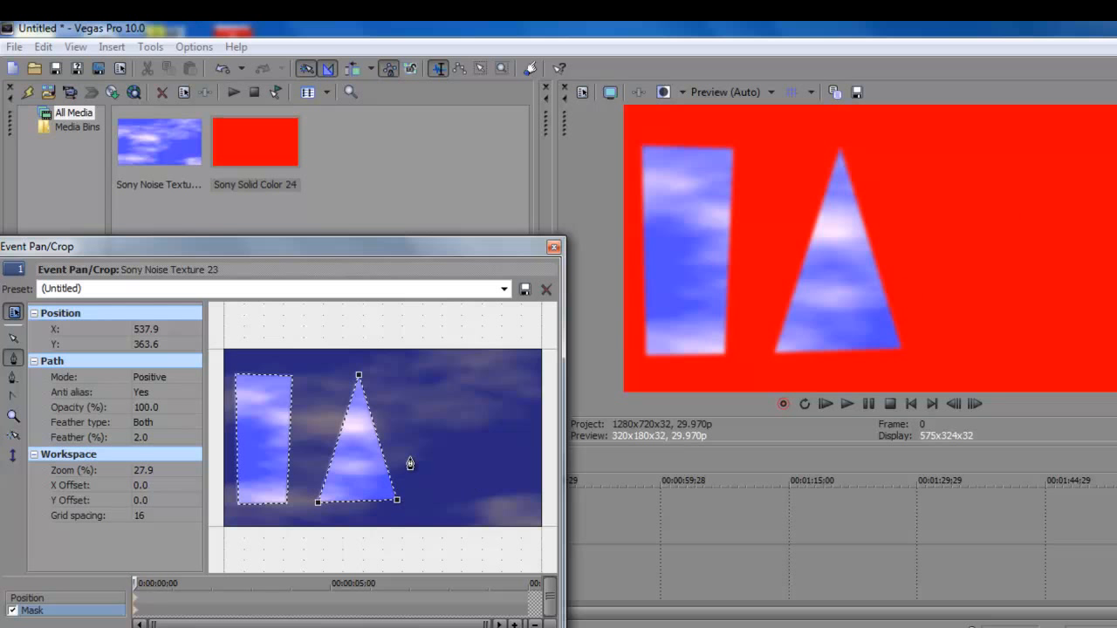
click(425, 394)
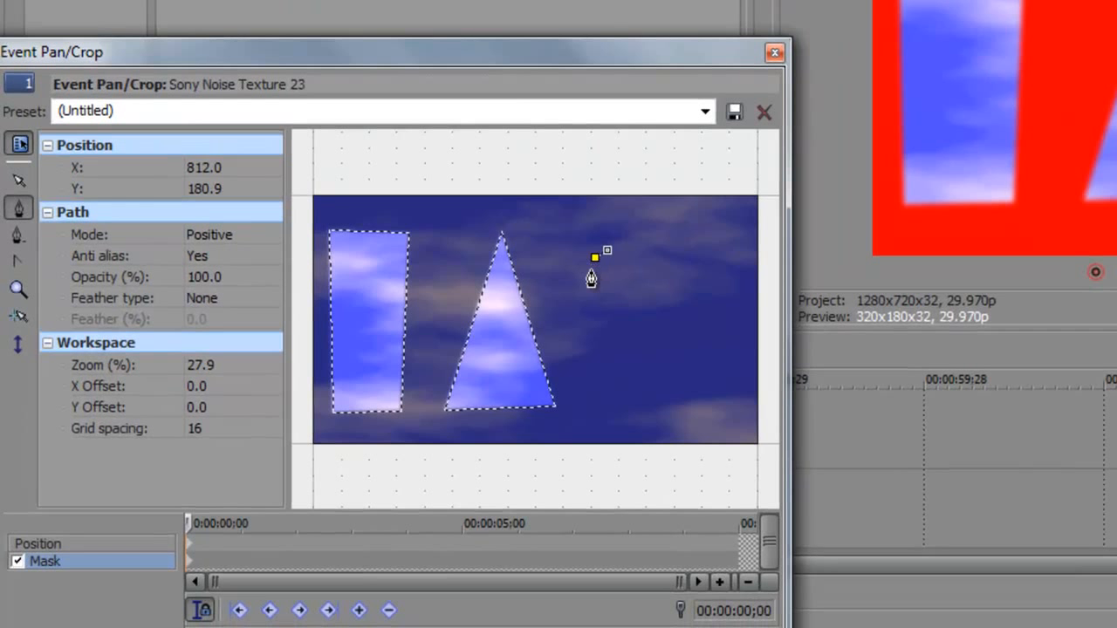
click(591, 271)
click(594, 283)
click(595, 296)
click(605, 314)
click(615, 327)
click(621, 353)
click(648, 360)
click(668, 353)
click(675, 341)
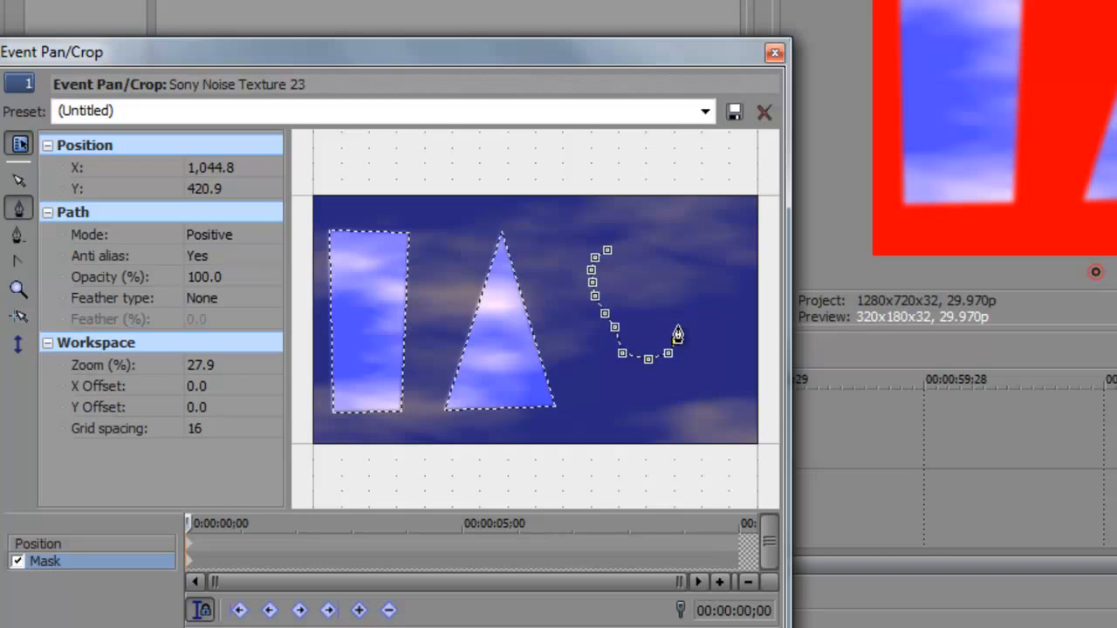
key(Delete)
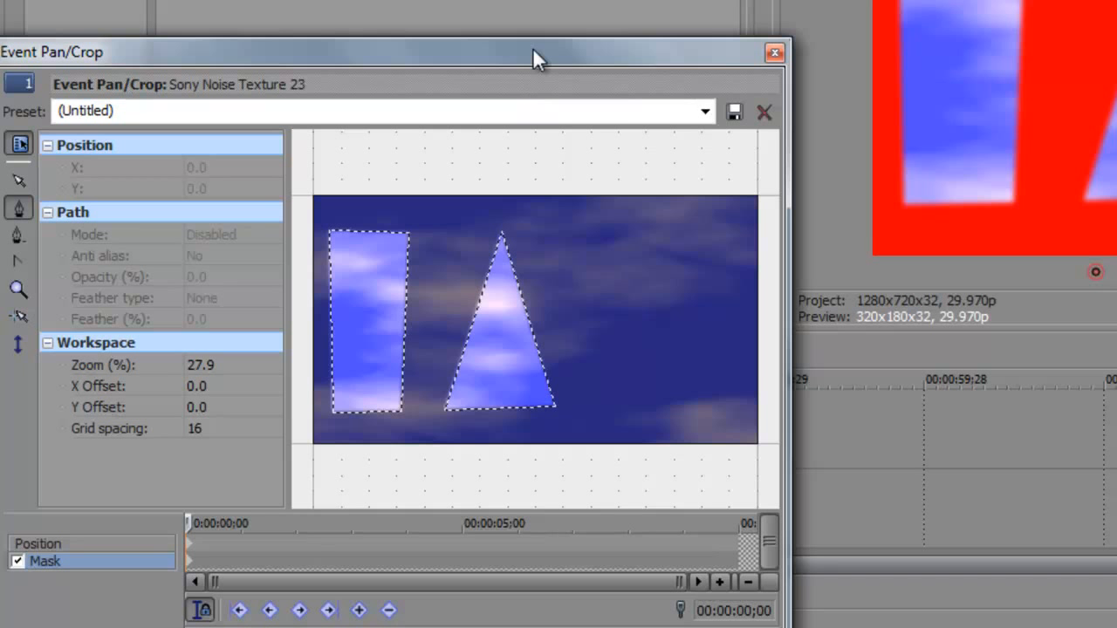
Draw a closed four-point, roughly square mask beside the triangle, with its first corner at about (801, 245)
drag(533, 47, 544, 45)
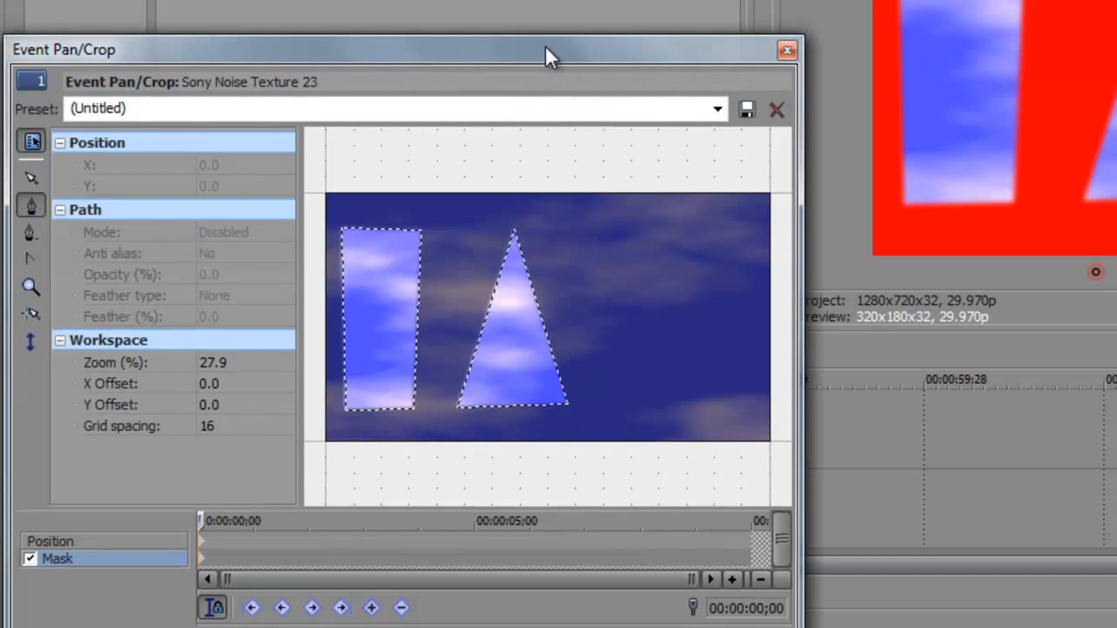
click(603, 278)
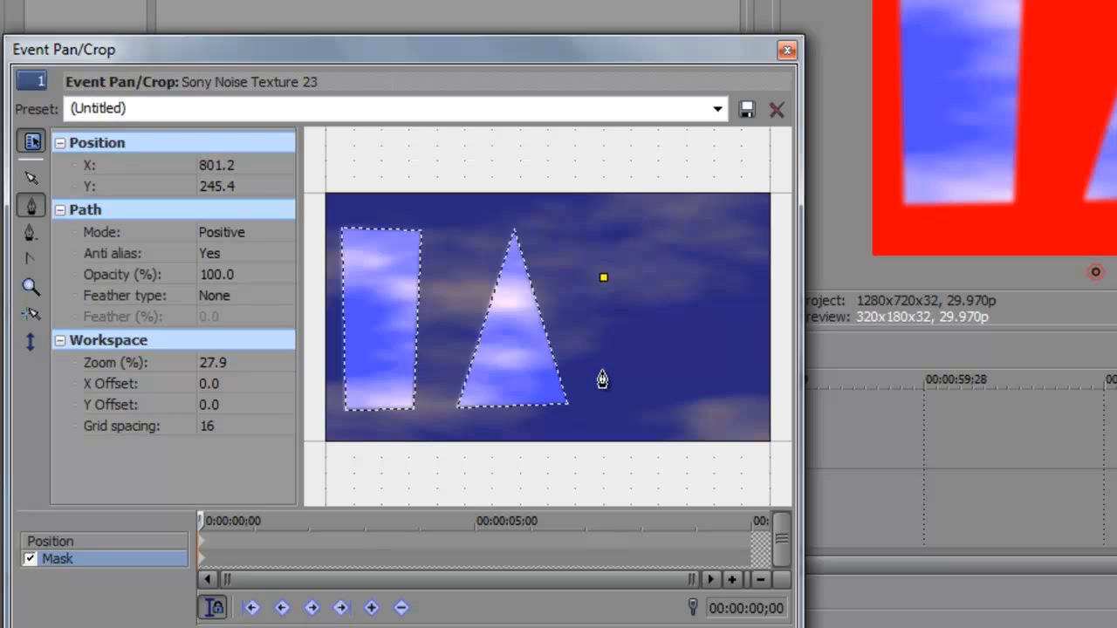
click(606, 378)
click(693, 382)
click(698, 281)
click(604, 278)
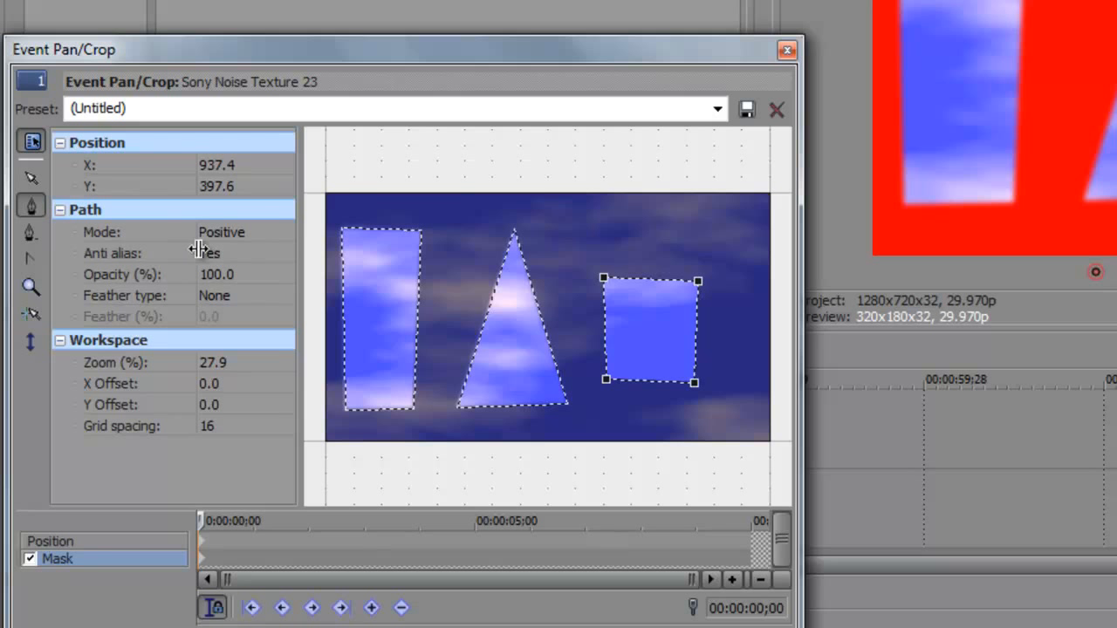
Smooth all four corners of the square mask into curves, and tilt the upper-left anchor's tangent diagonally to round that corner
click(605, 279)
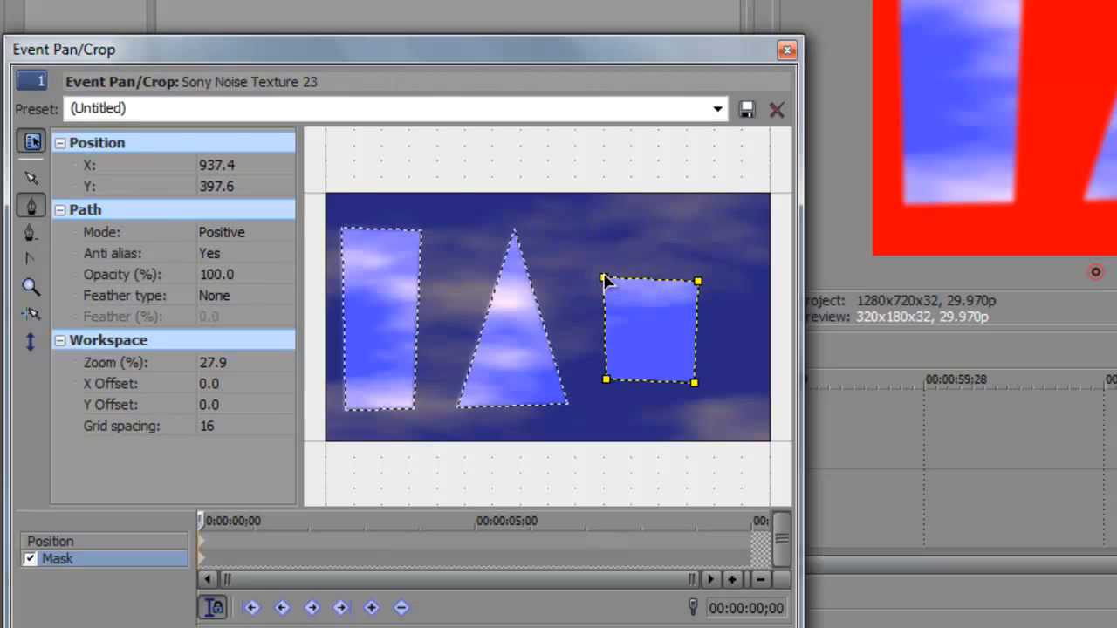
click(605, 277)
drag(604, 278, 607, 277)
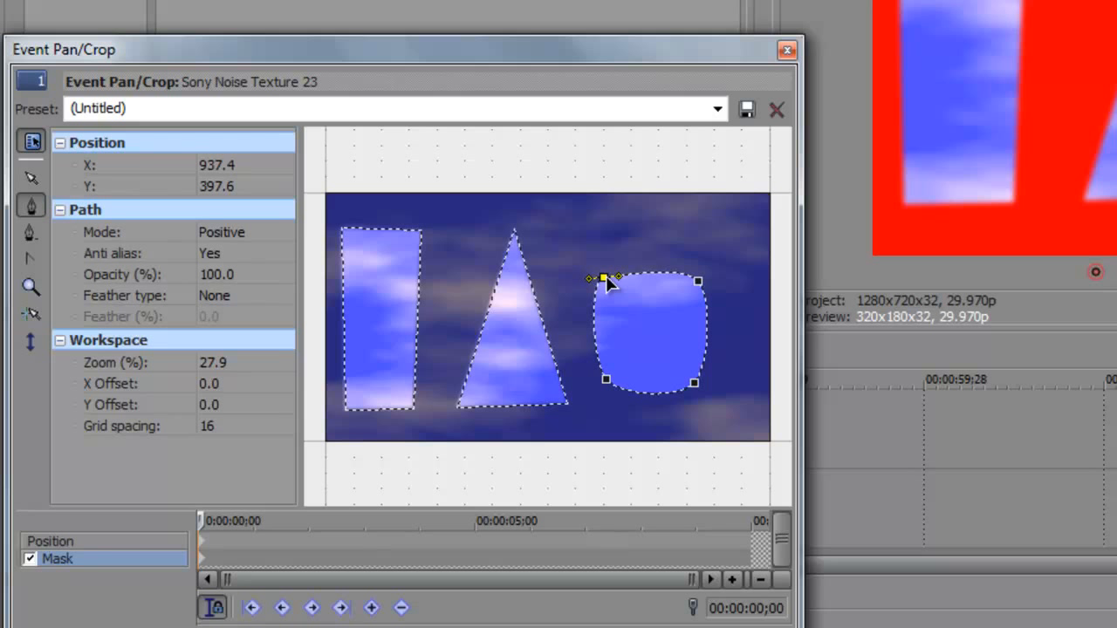
mouse_move(603, 278)
mouse_down()
mouse_move(598, 267)
mouse_move(615, 297)
mouse_up()
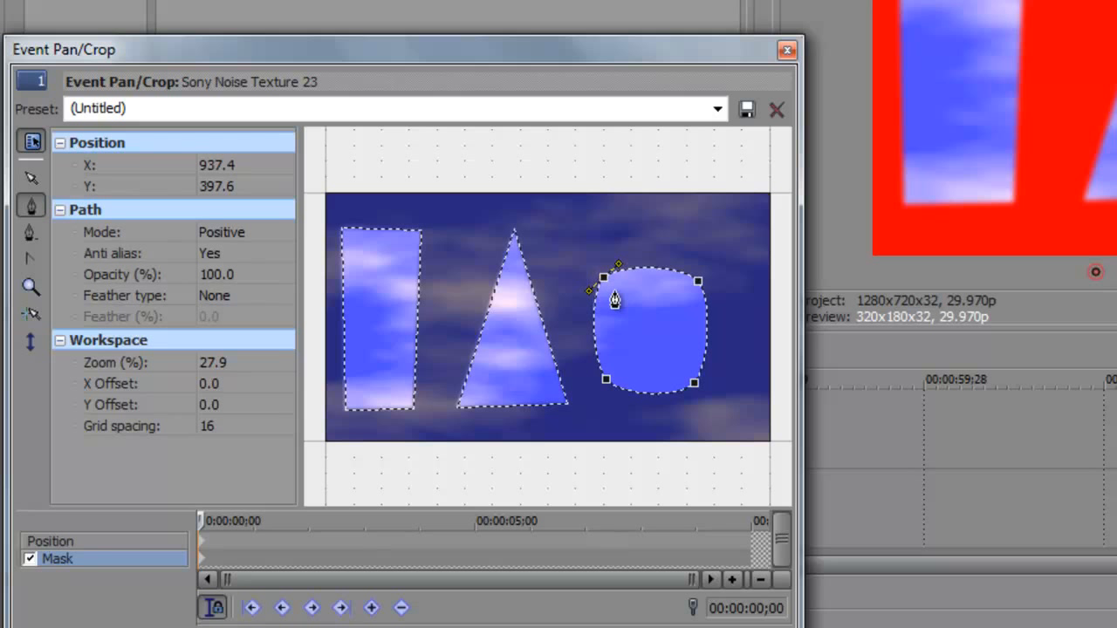
Try the feather types Out, Both and In on the rounded mask
click(230, 296)
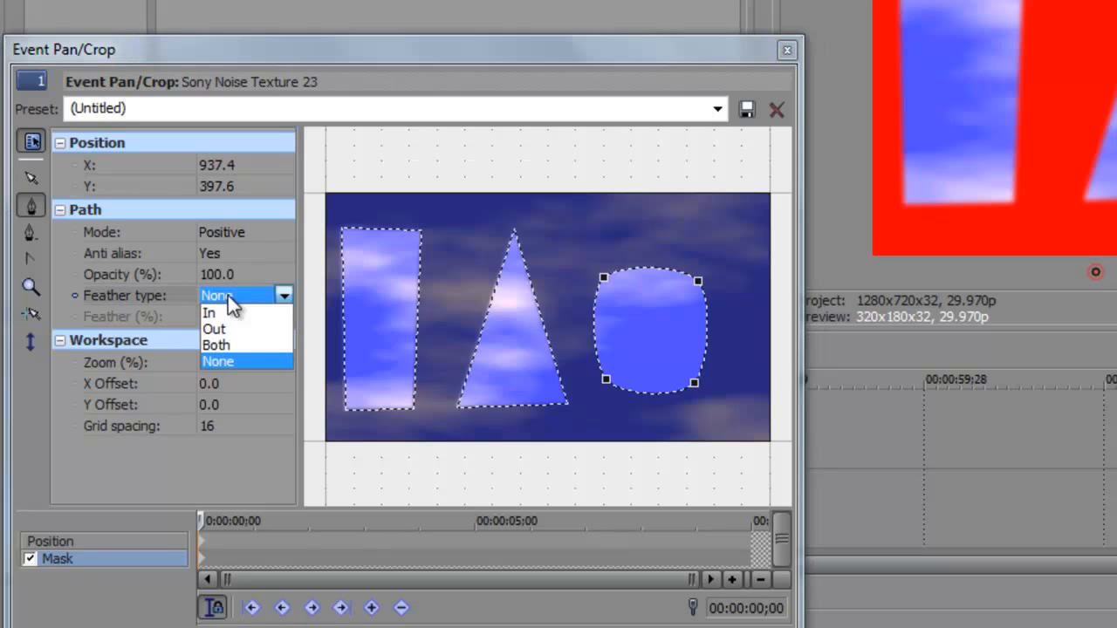
click(227, 333)
click(229, 299)
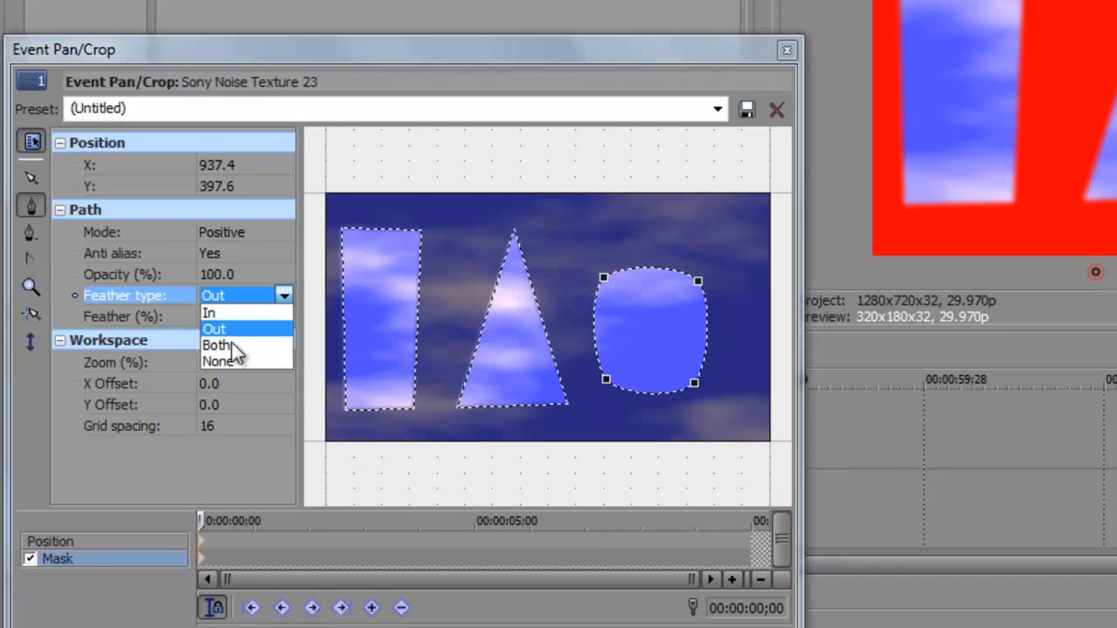
click(226, 345)
click(225, 296)
click(218, 316)
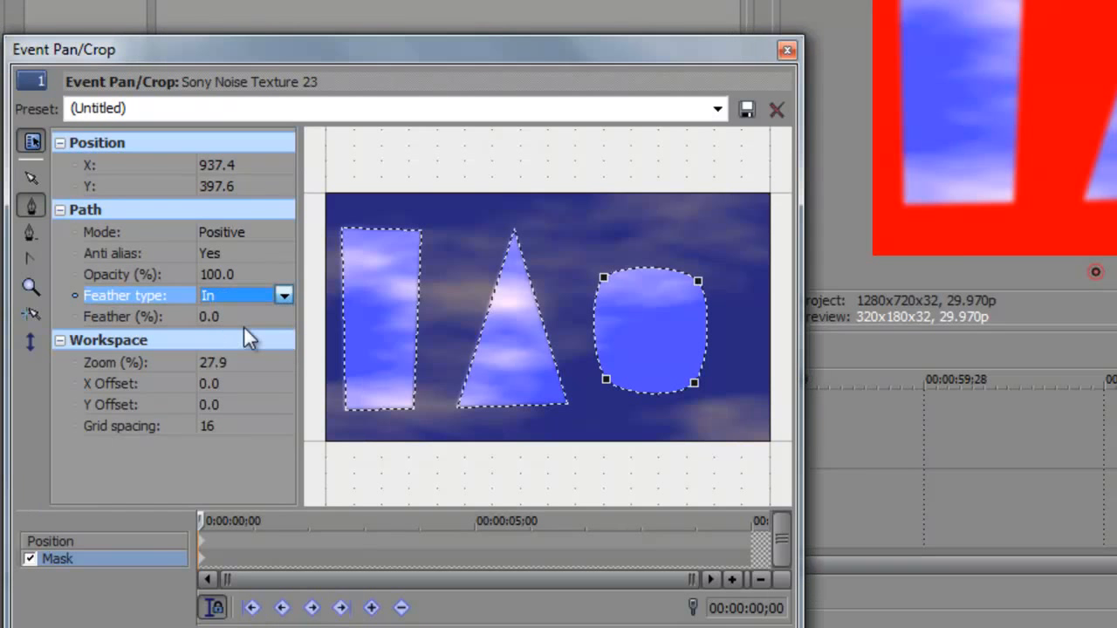
Try the rounded mask's inward feather at 25.5%, then at 12.7%
click(214, 316)
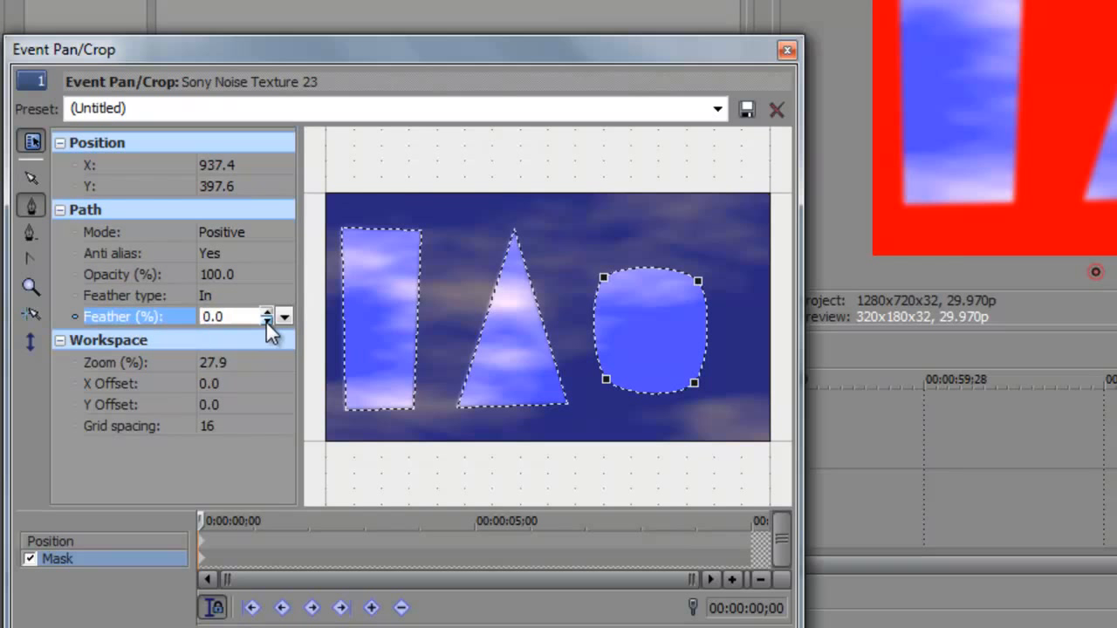
text(25.5)
key(Return)
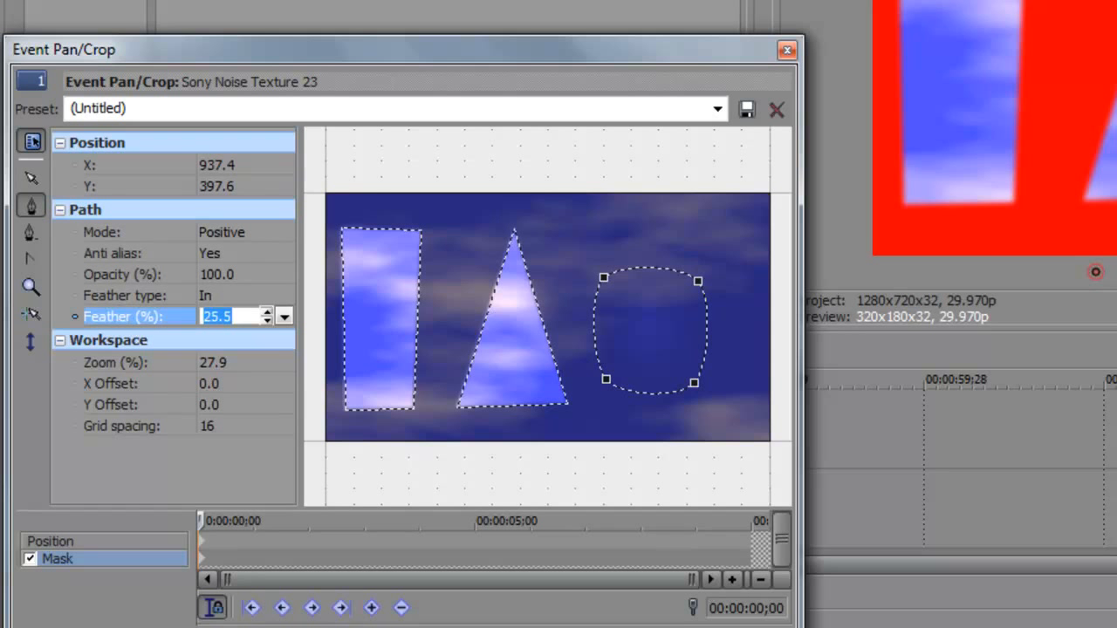
drag(269, 322, 246, 318)
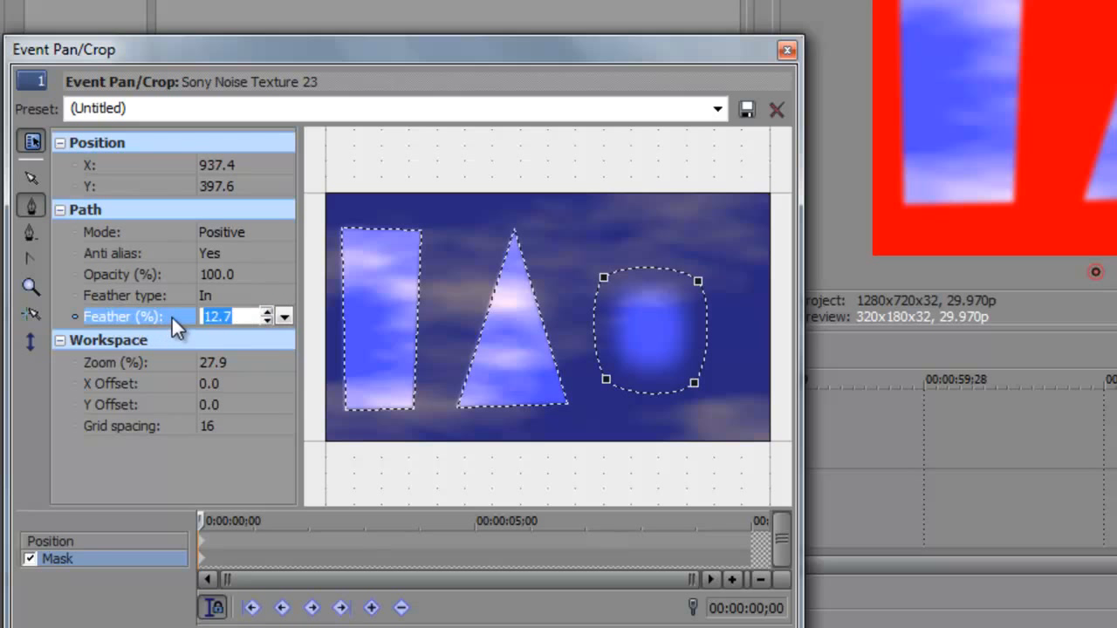
Feather the rounded mask with type Both at 2.0%, and close Event Pan/Crop
click(202, 296)
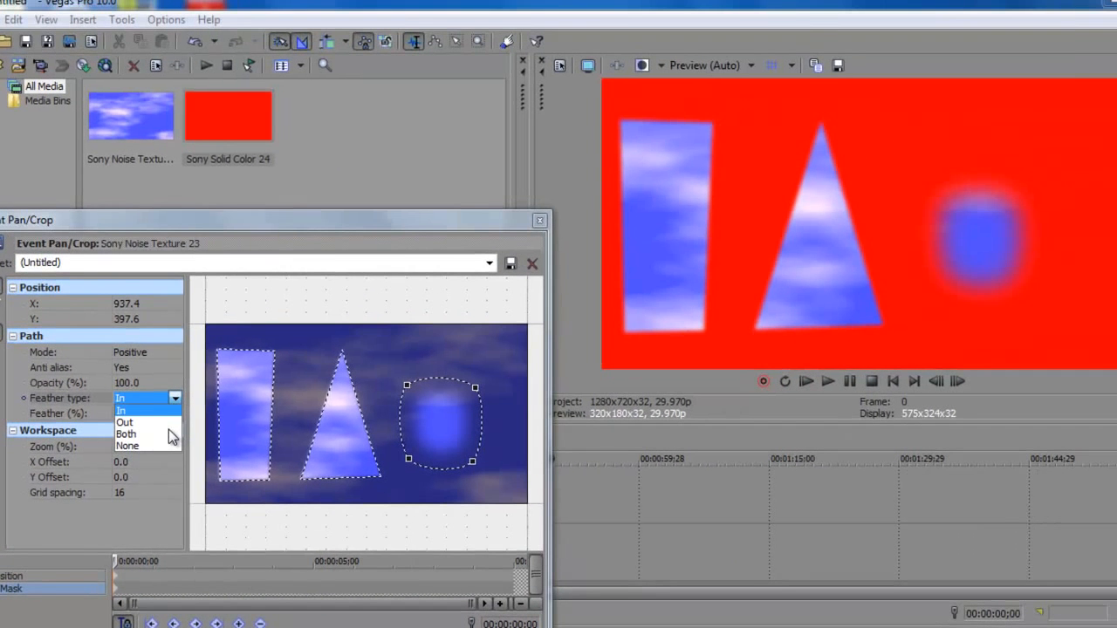
click(146, 434)
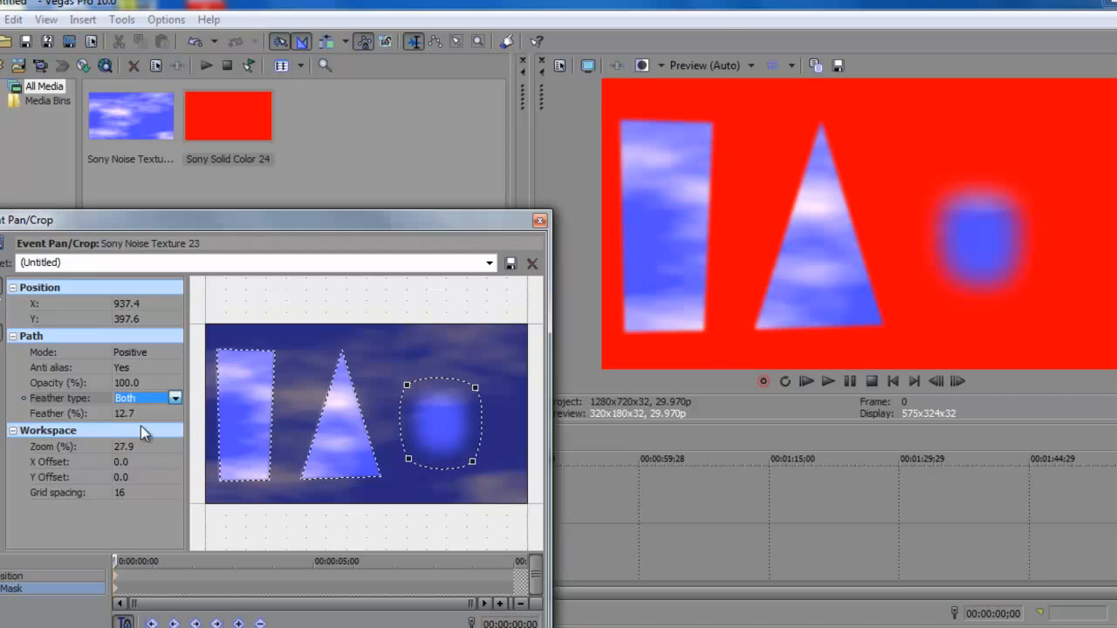
click(142, 413)
click(165, 422)
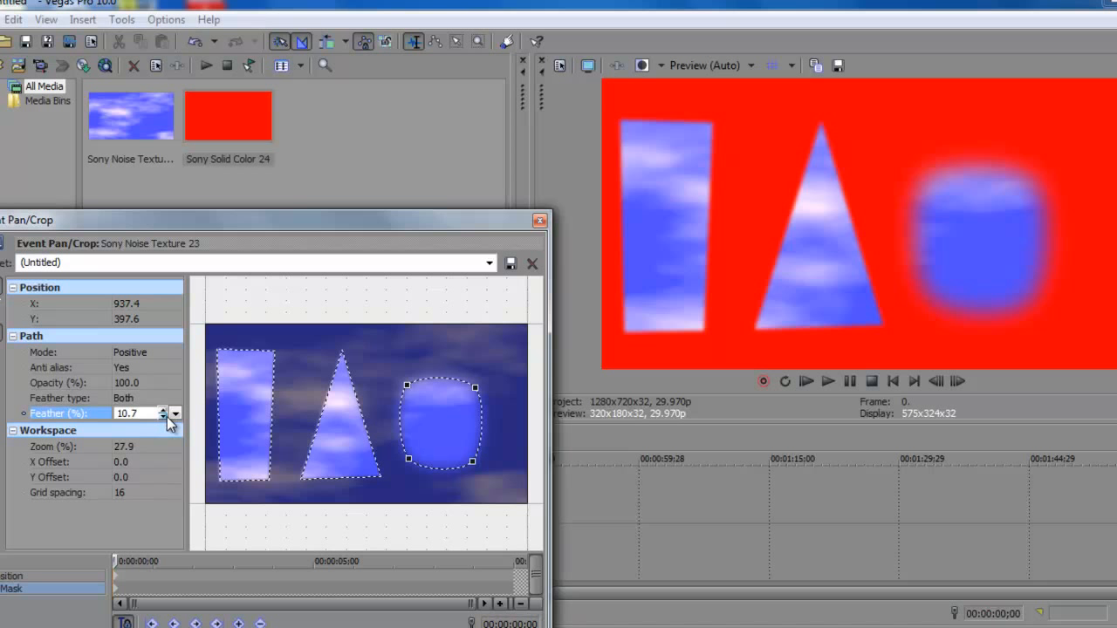
click(162, 417)
click(74, 419)
text(2)
click(130, 427)
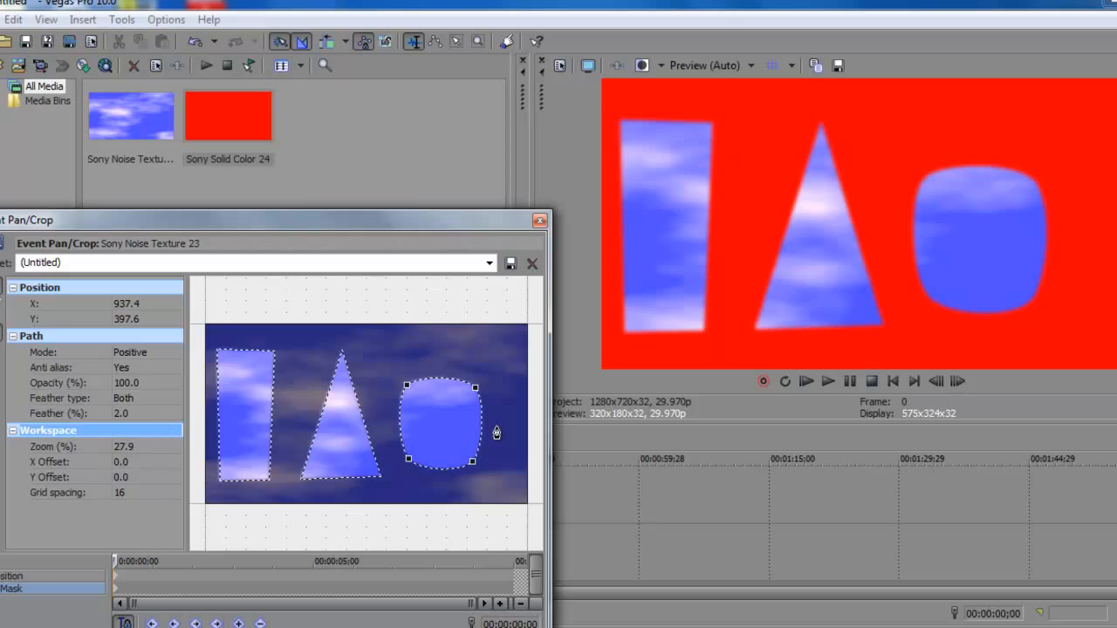
click(540, 221)
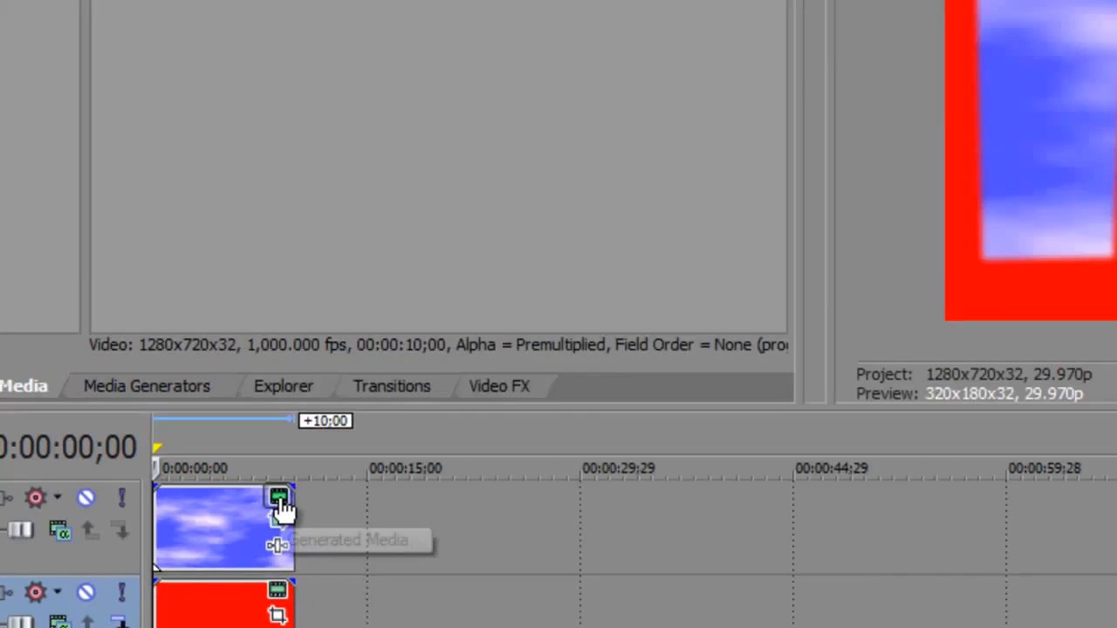
Animate the clouds event's generated noise texture with a Progress keyframe of 10.000 degrees at 00:00:10;00, and close the generator
click(374, 329)
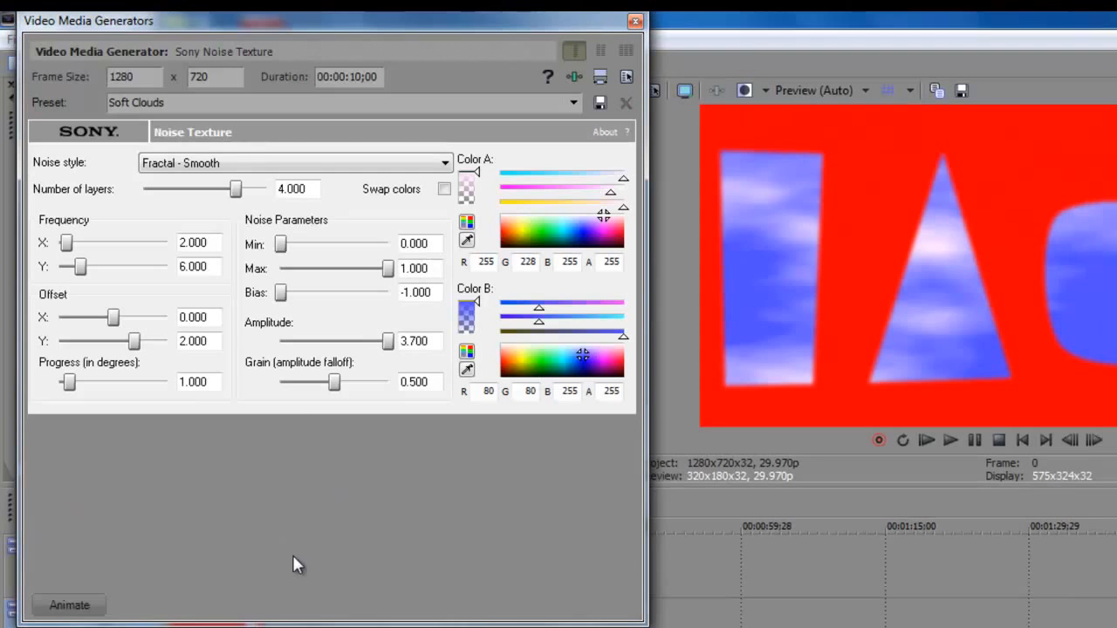
drag(244, 30, 381, 179)
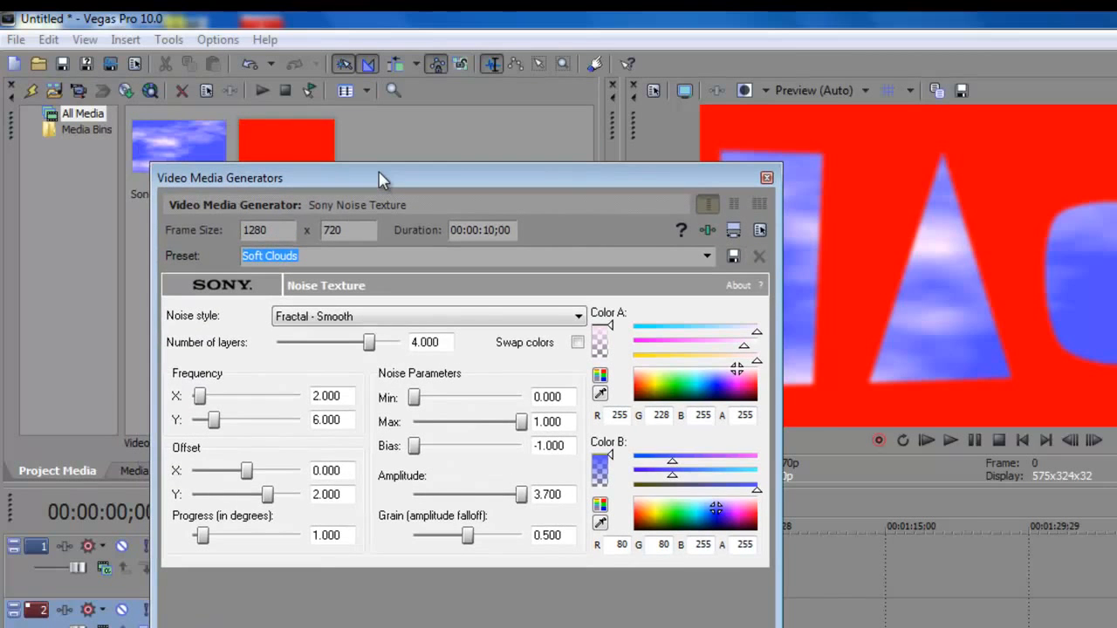
drag(515, 182, 379, 35)
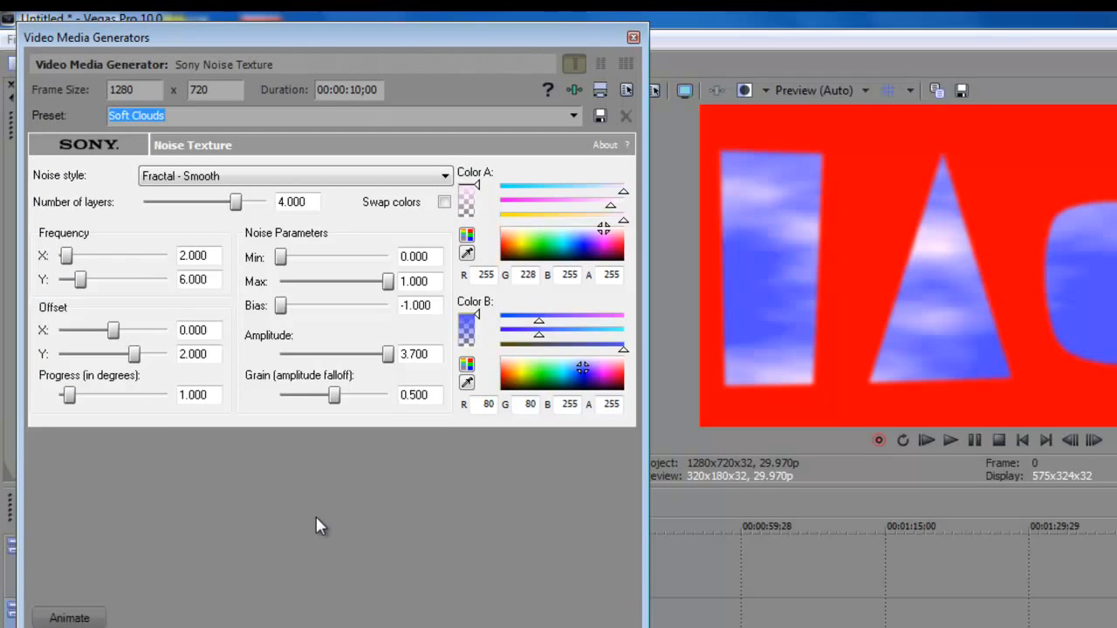
click(70, 618)
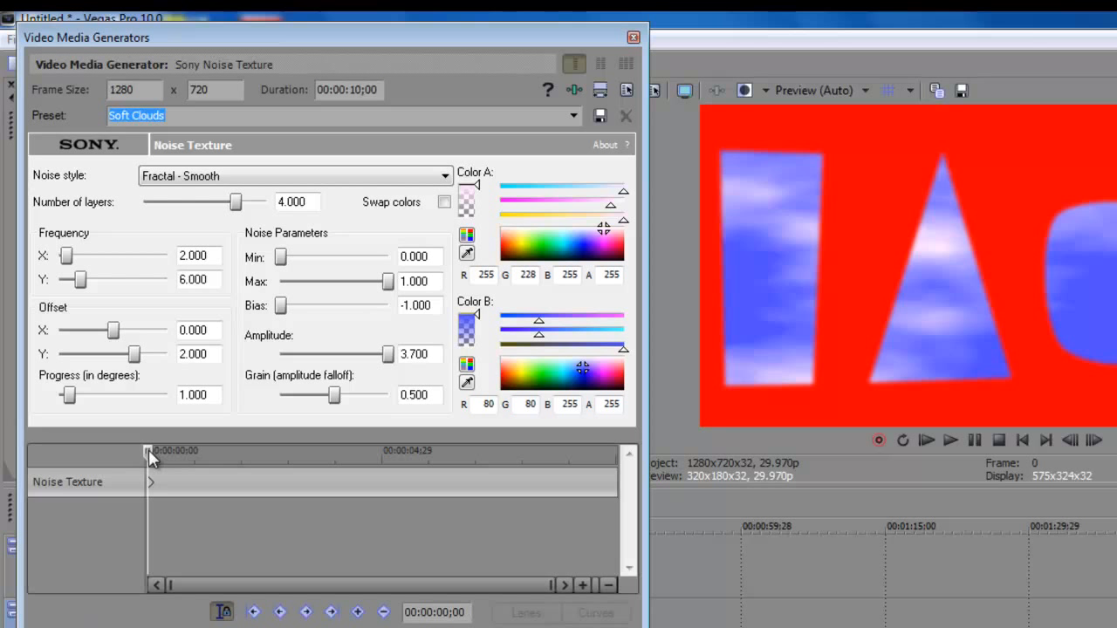
drag(148, 449, 642, 460)
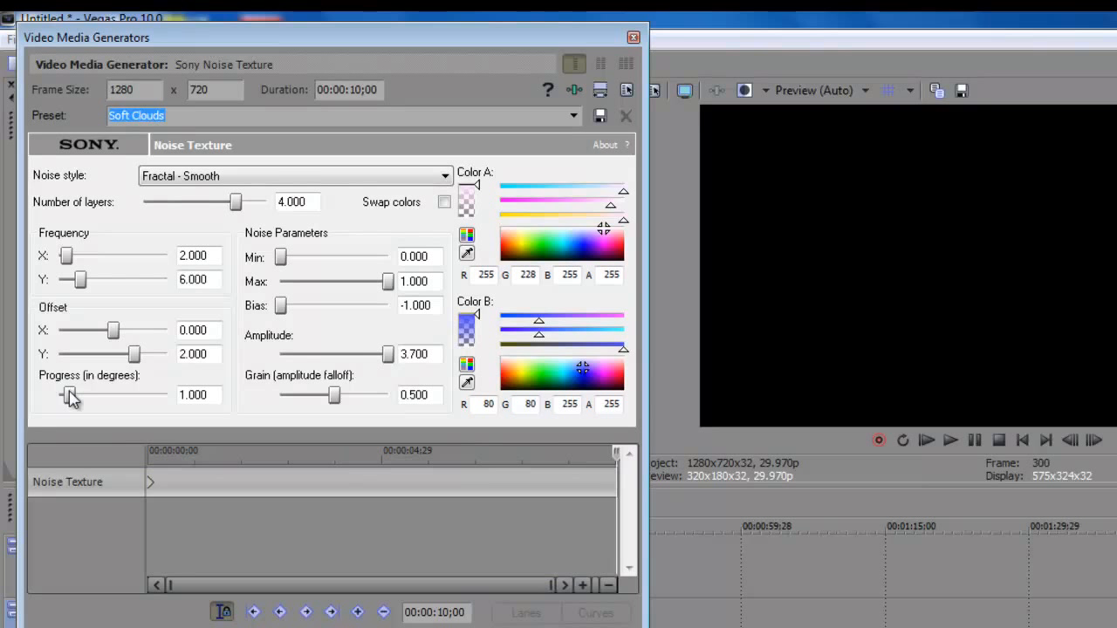
drag(70, 395, 200, 399)
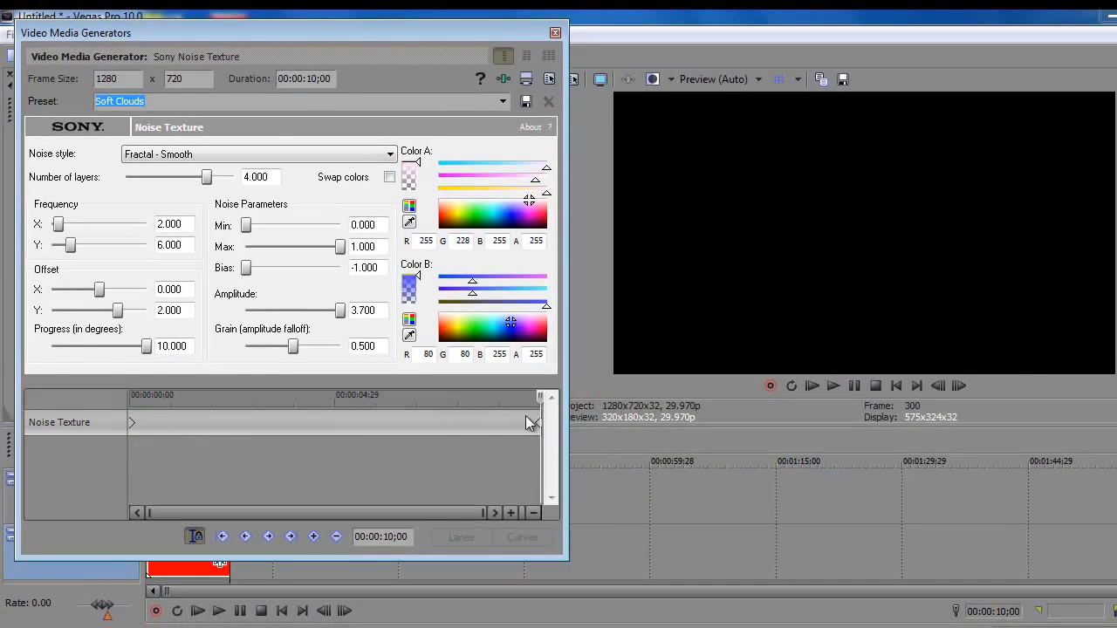
click(554, 33)
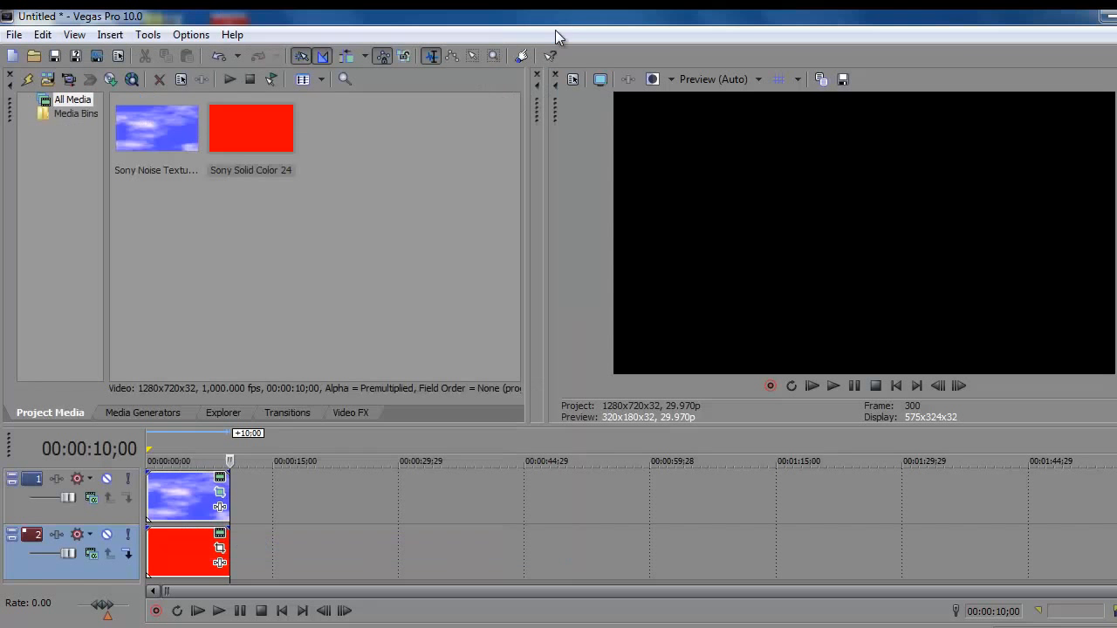
Play the timeline from the start to preview the animated clouds inside the three masks
click(281, 611)
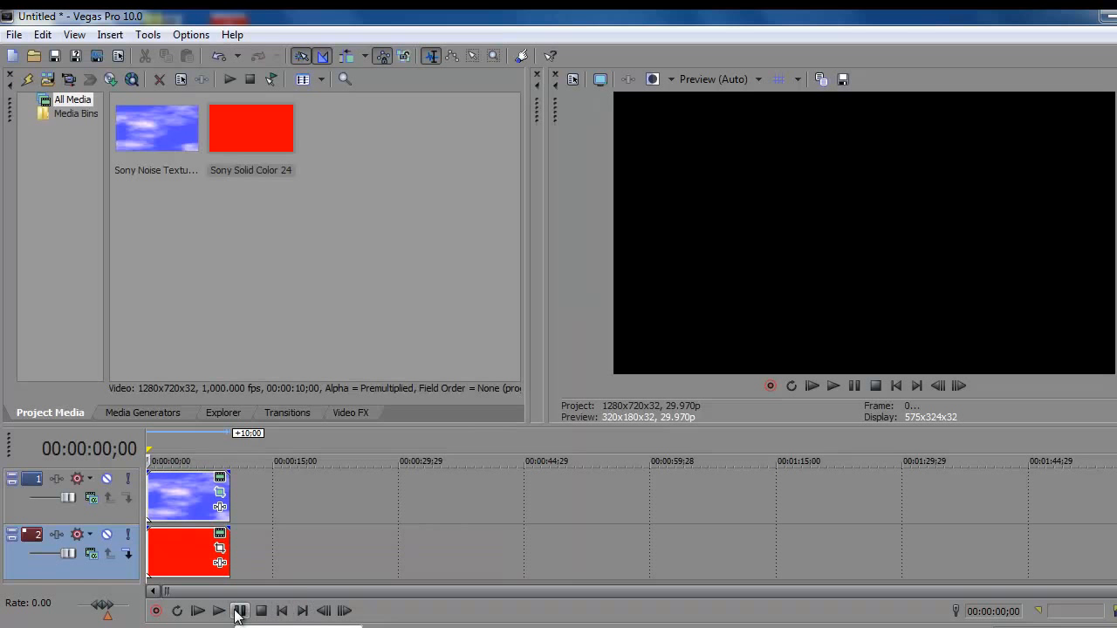
click(219, 611)
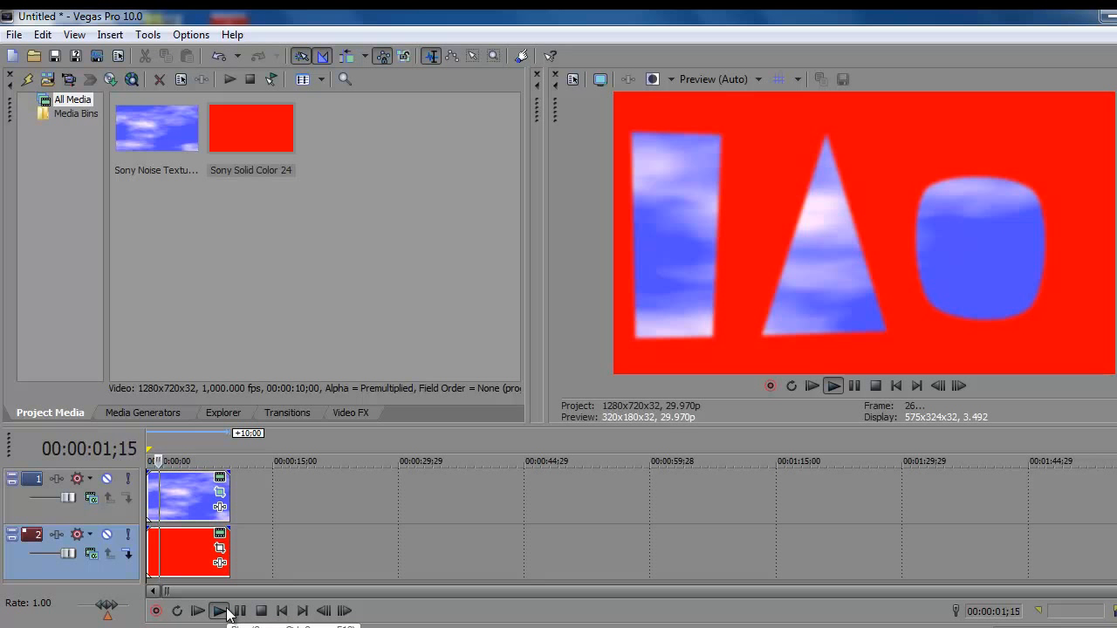